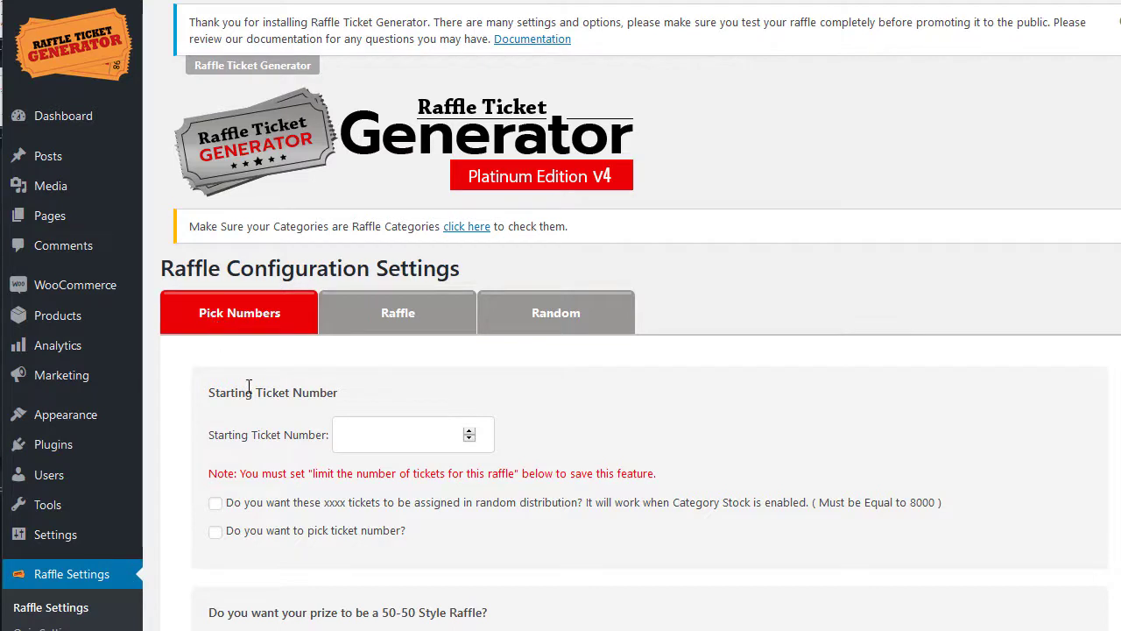
For the Pick Numbers category, set the starting ticket number to 1 and enable ticket picking with 1500 tickets and 75 per tab.
left_click(353, 430)
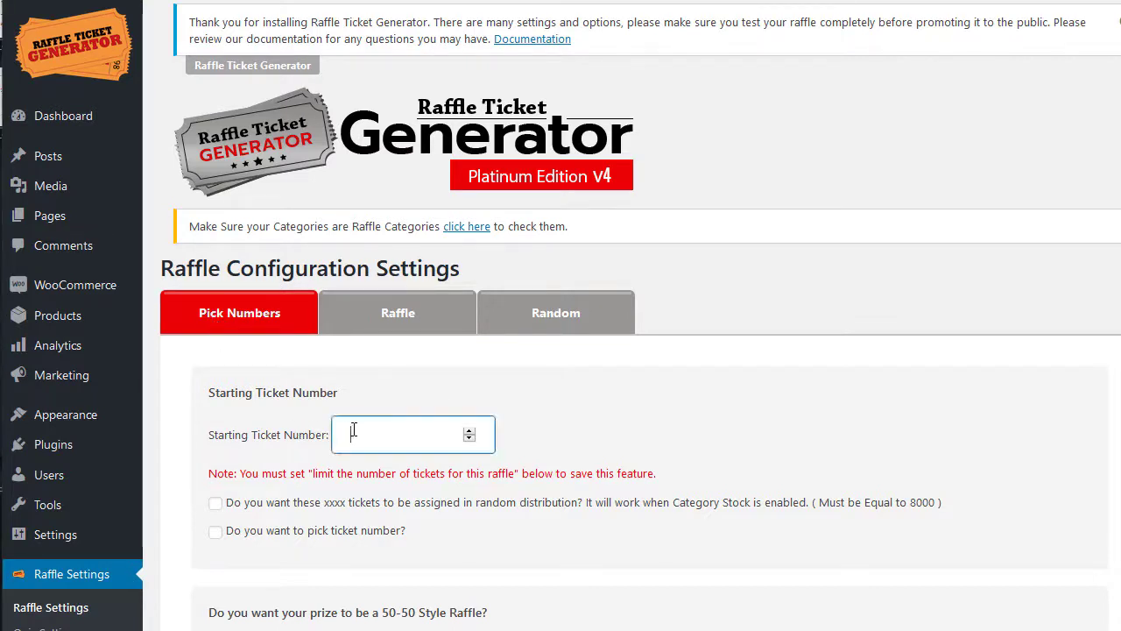
left_click(214, 537)
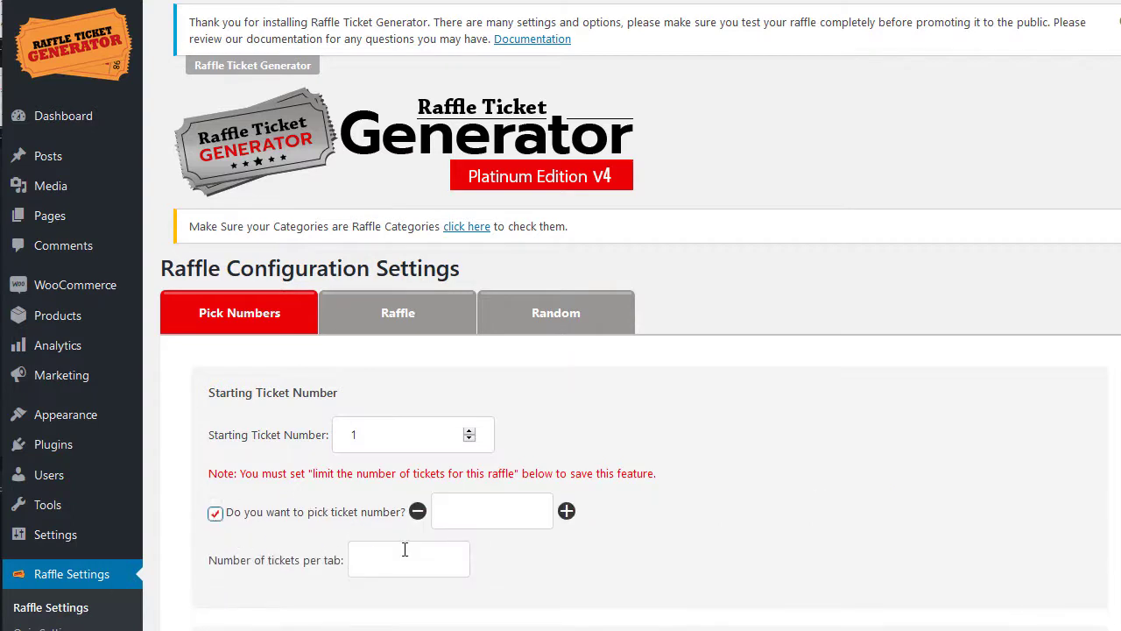
left_click(468, 513)
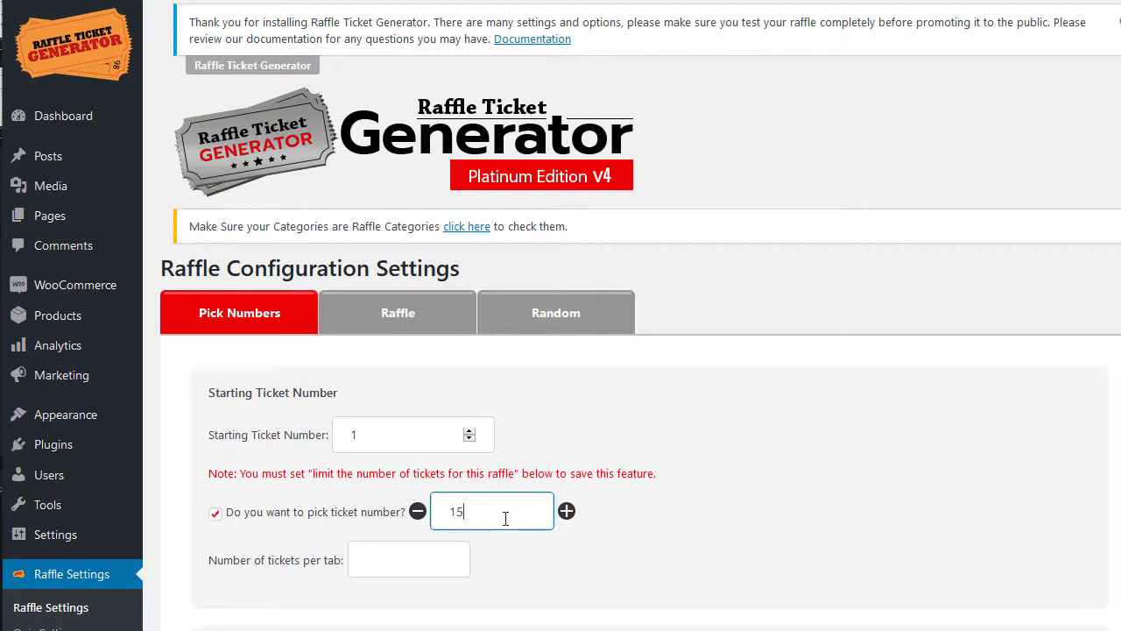
left_click(434, 563)
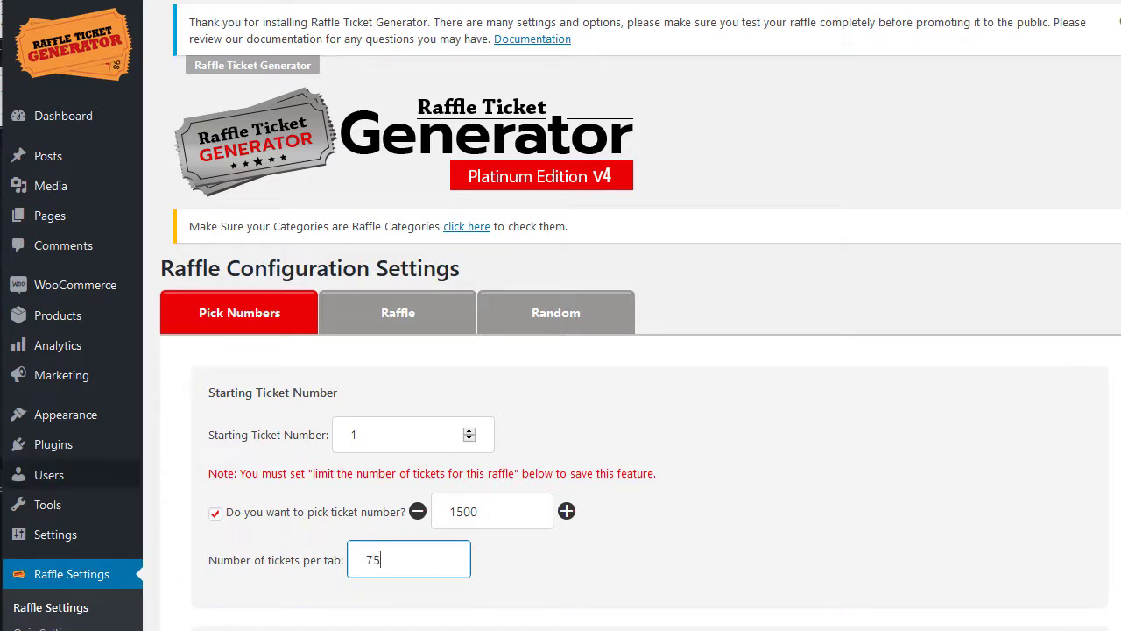
left_click(771, 505)
Enable ticket images for the Pick Numbers raffle, using the Normal Ticket size and the yellow ticket design.
scroll(767, 504, "down", 3)
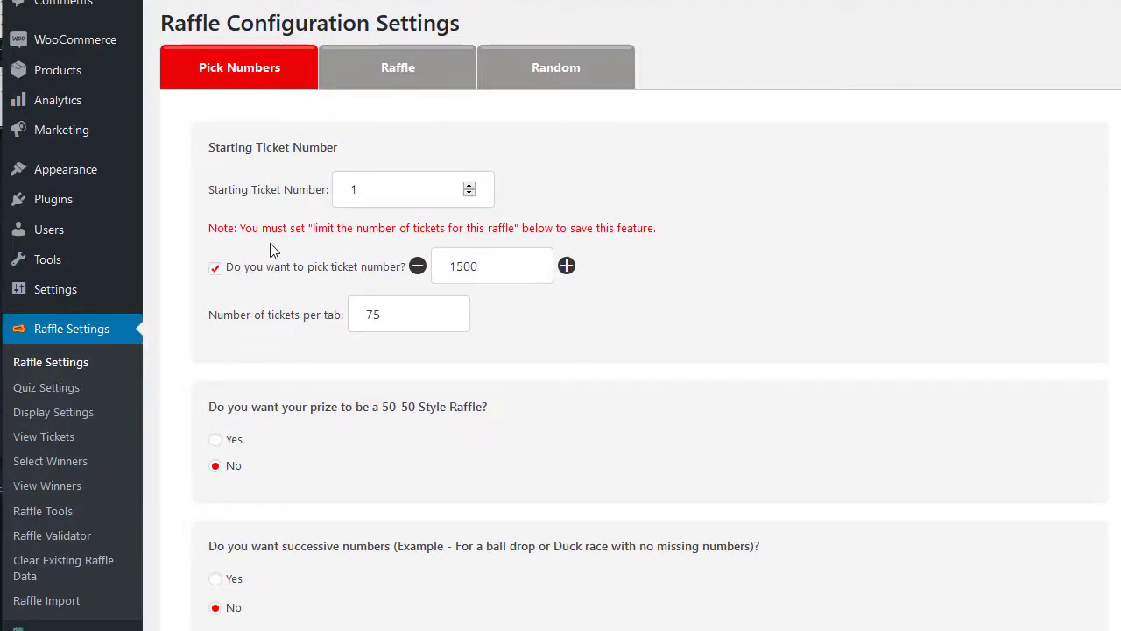
scroll(270, 251, "down", 3)
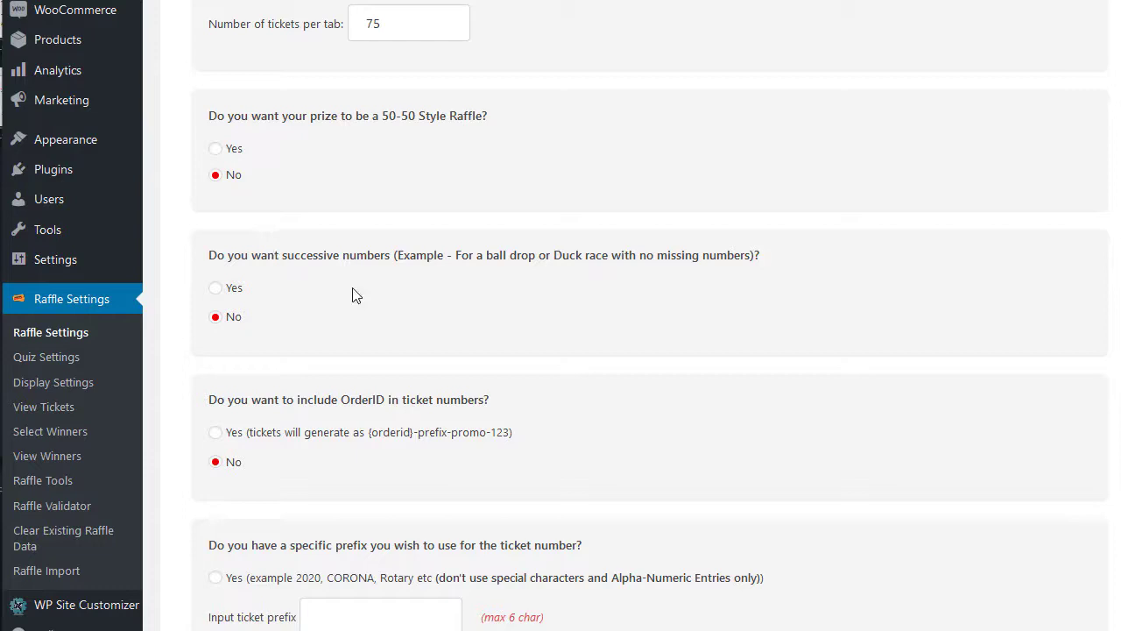
scroll(355, 295, "down", 5)
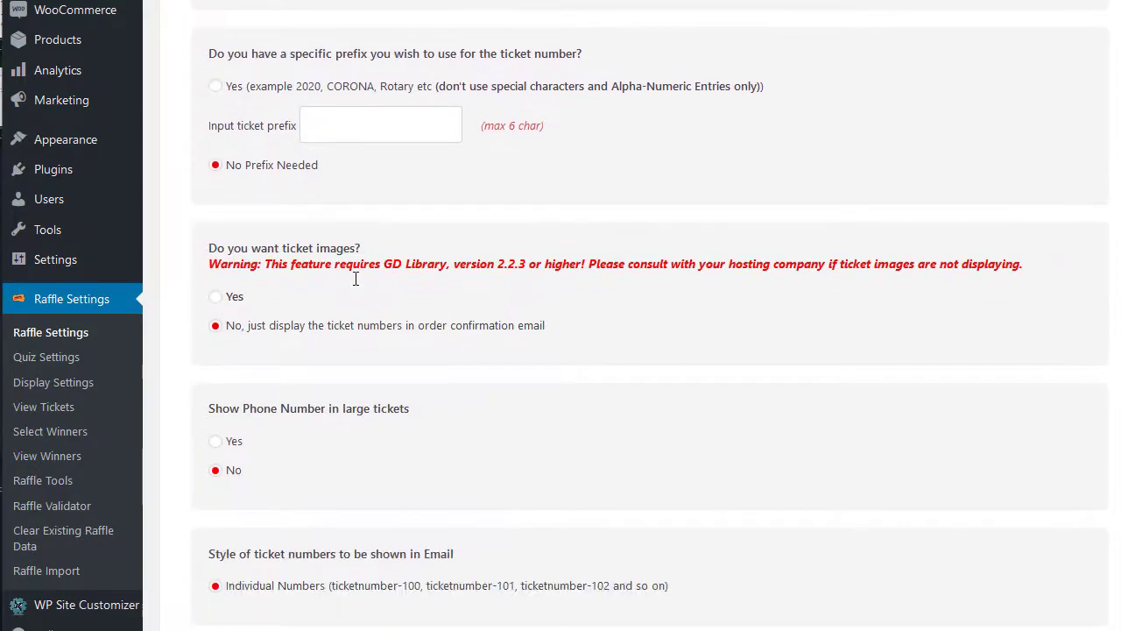
scroll(376, 260, "down", 2)
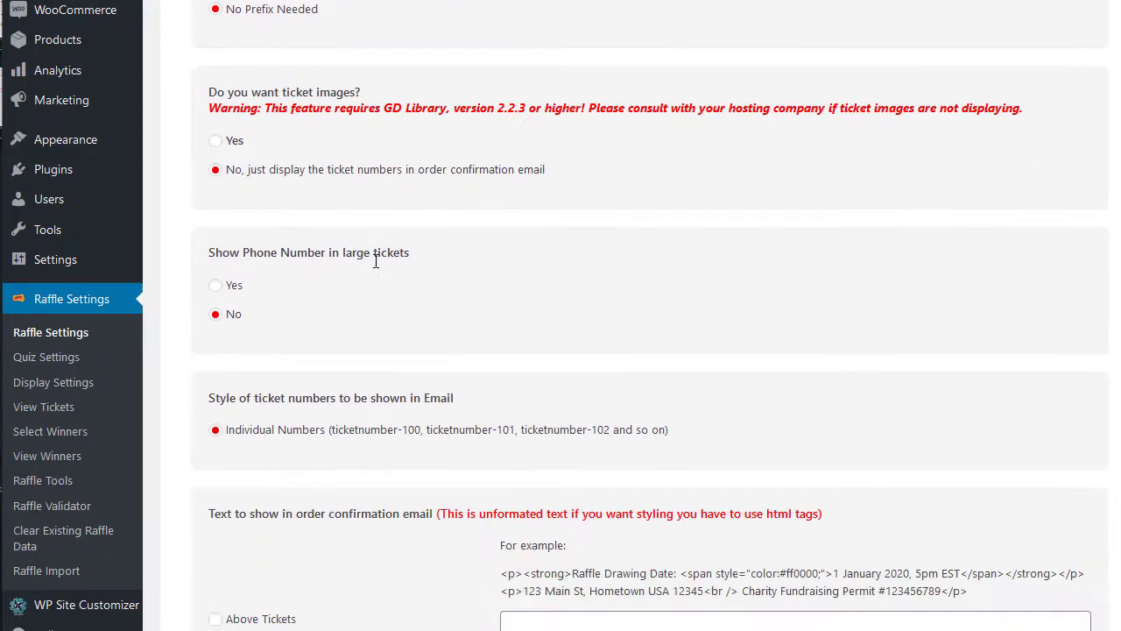
left_click(217, 141)
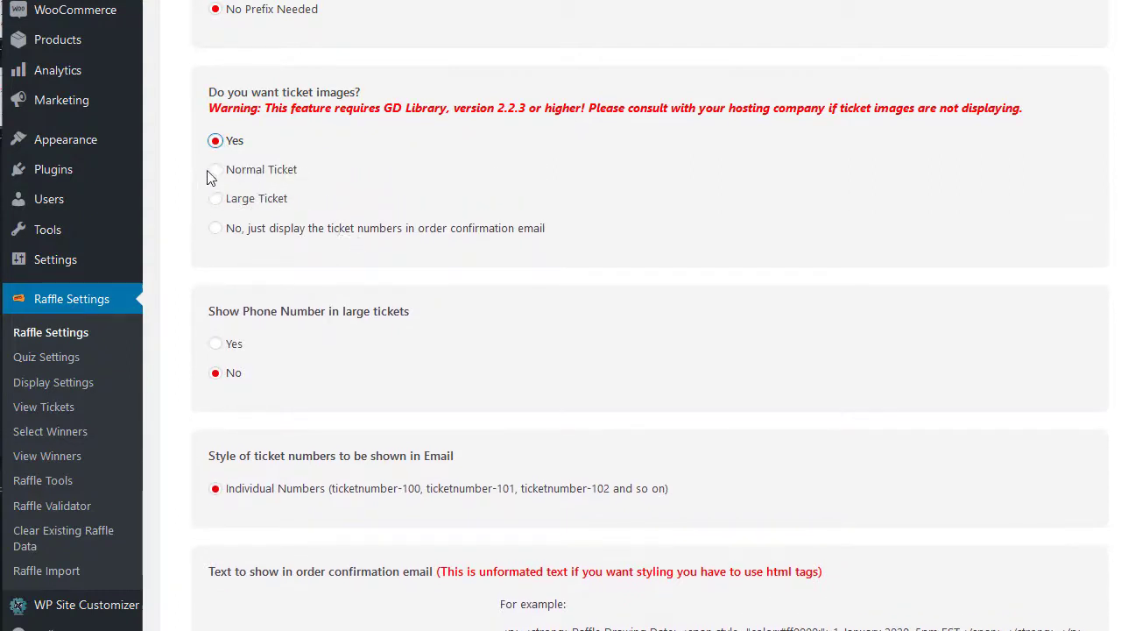
left_click(213, 171)
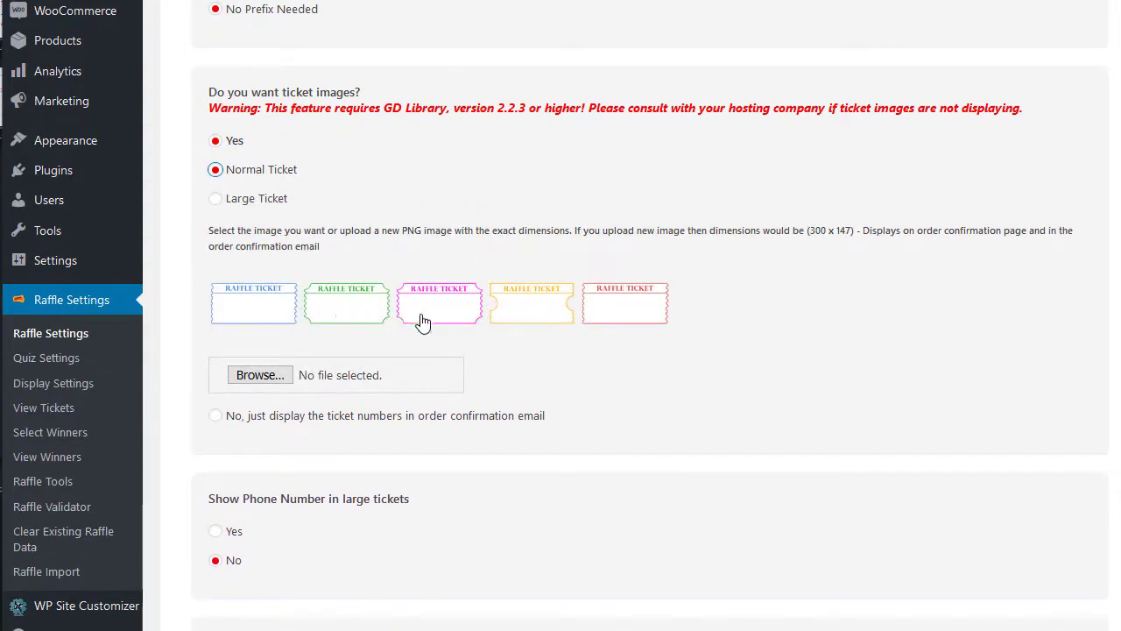
left_click(512, 315)
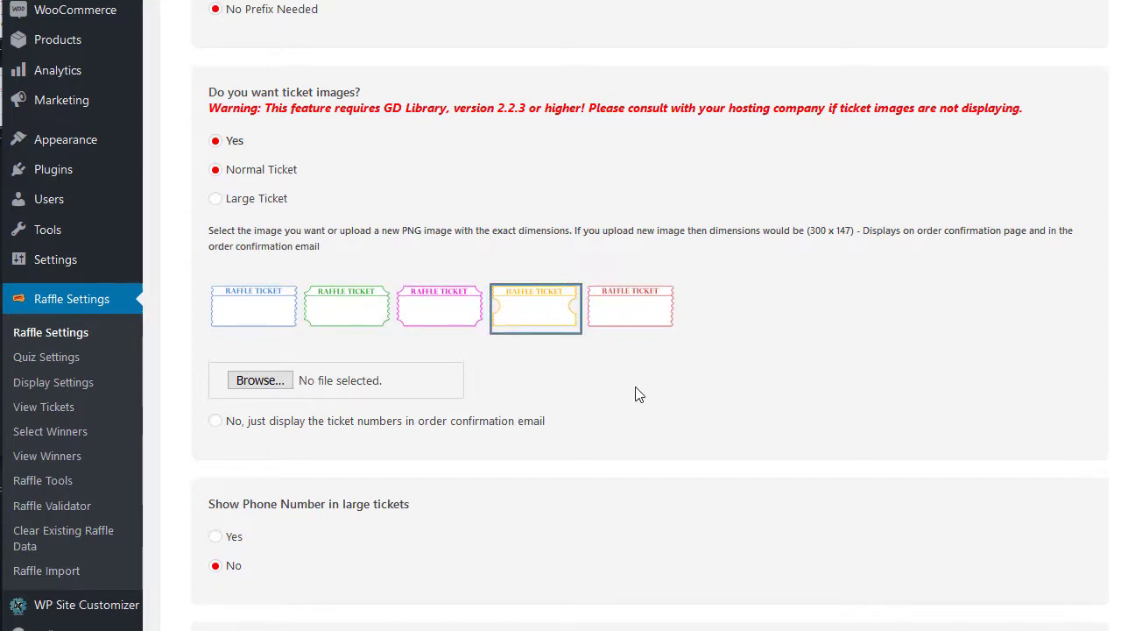
Leave the remaining email text, promo word, user limit and date options as they are and save the raffle configuration.
scroll(637, 389, "down", 6)
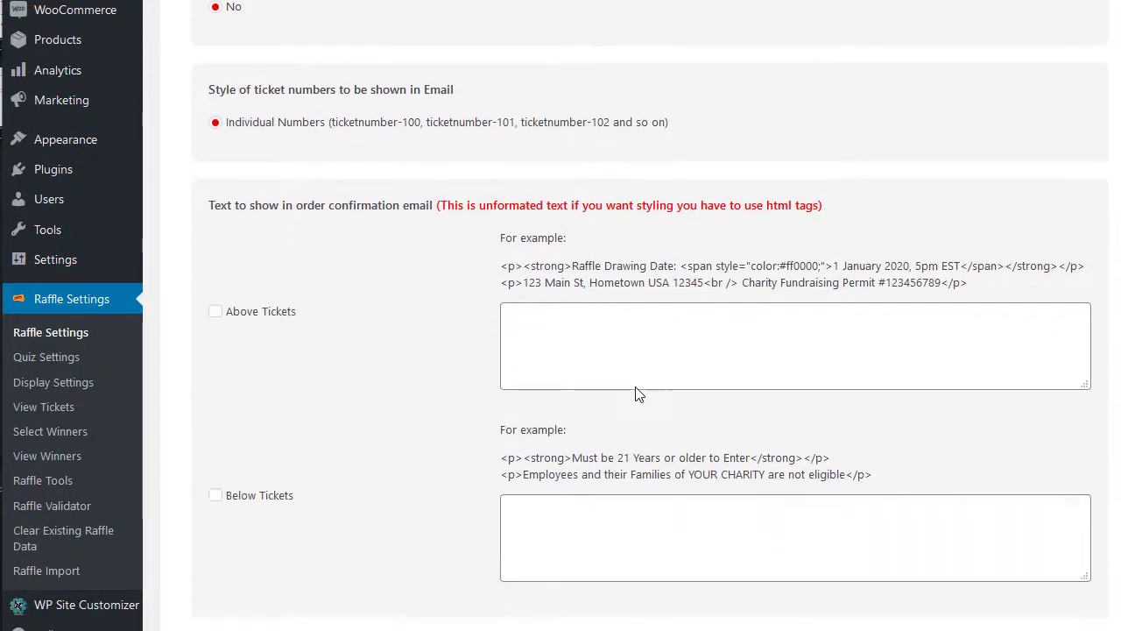
scroll(637, 390, "down", 1)
scroll(636, 385, "down", 4)
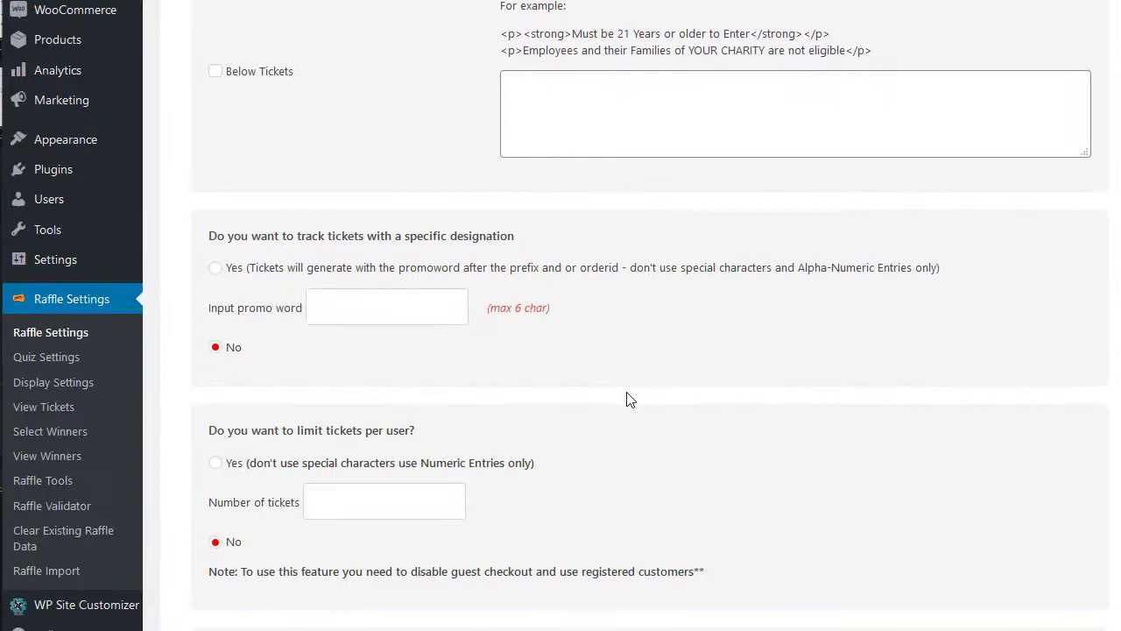
scroll(626, 399, "down", 3)
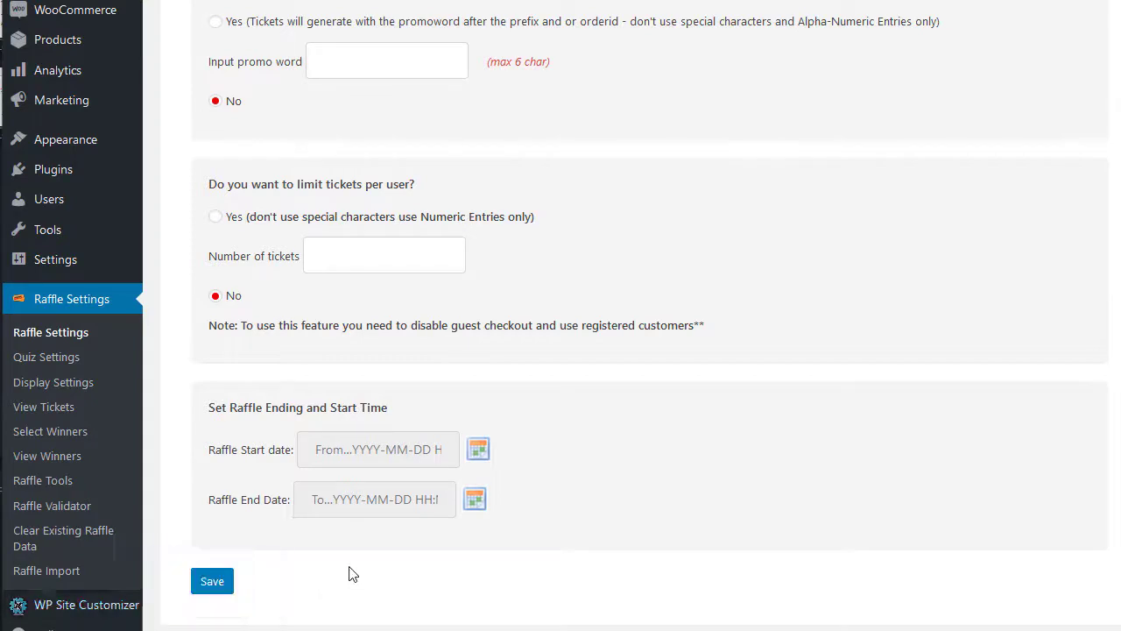
left_click(207, 582)
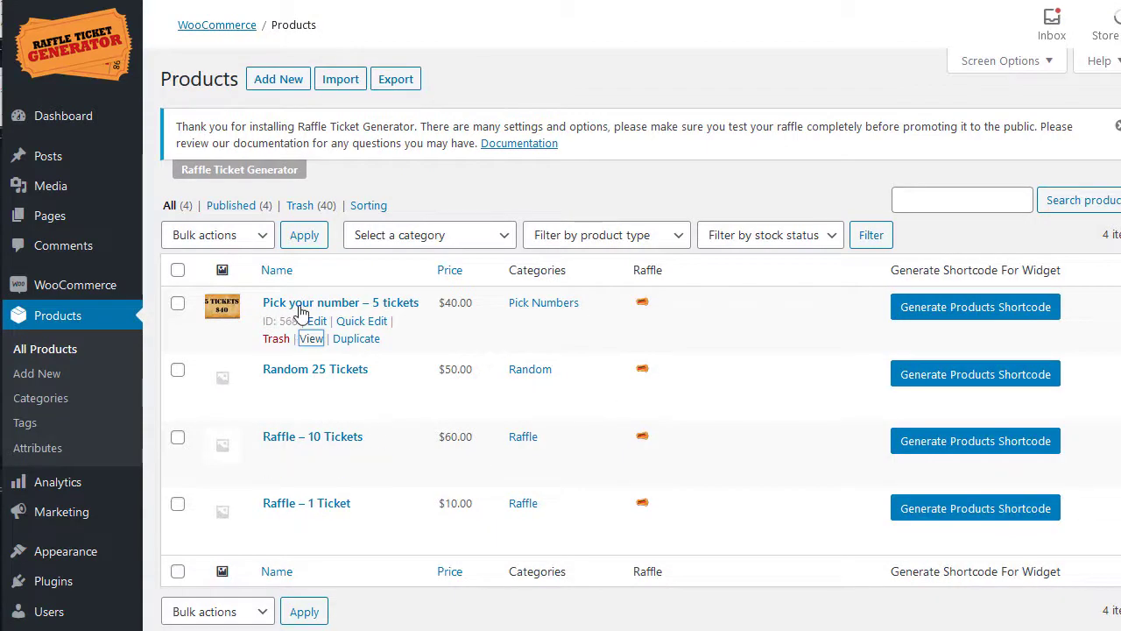
Open the product "Pick your number – 5 tickets" for editing, check its raffle option and number of raffle tickets, and update it.
left_click(316, 321)
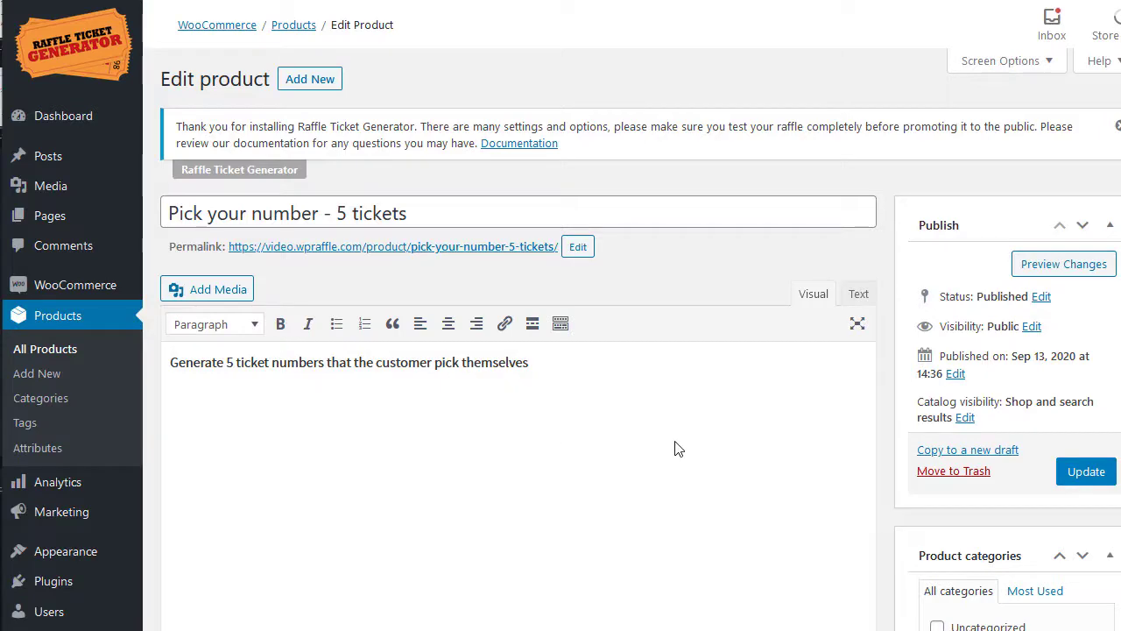
scroll(701, 438, "down", 3)
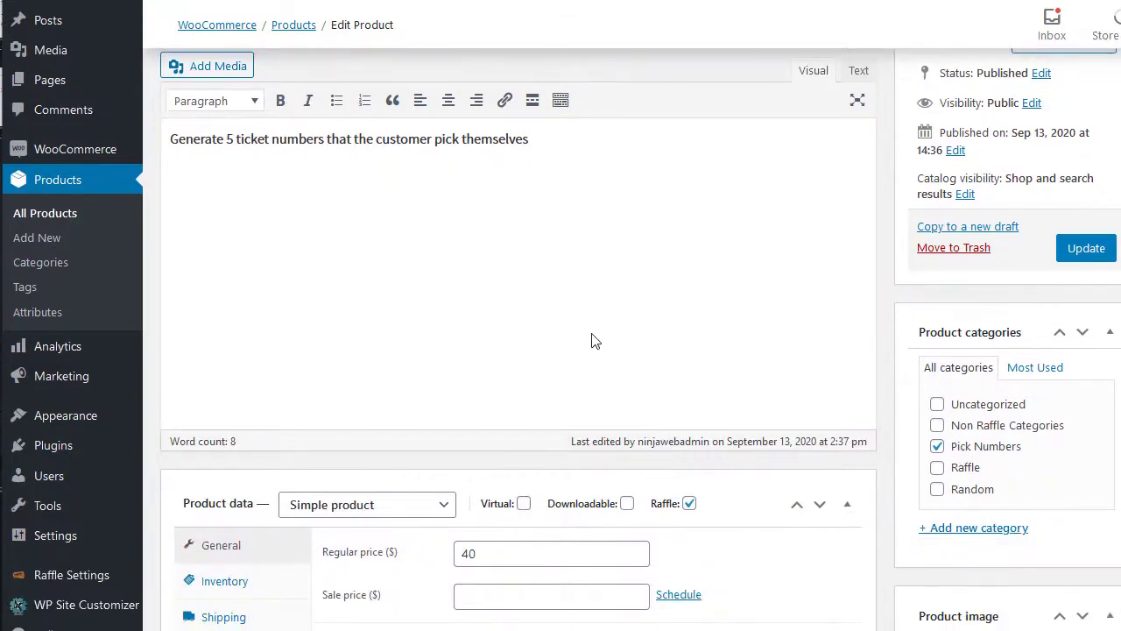
scroll(593, 341, "down", 2)
scroll(568, 322, "down", 1)
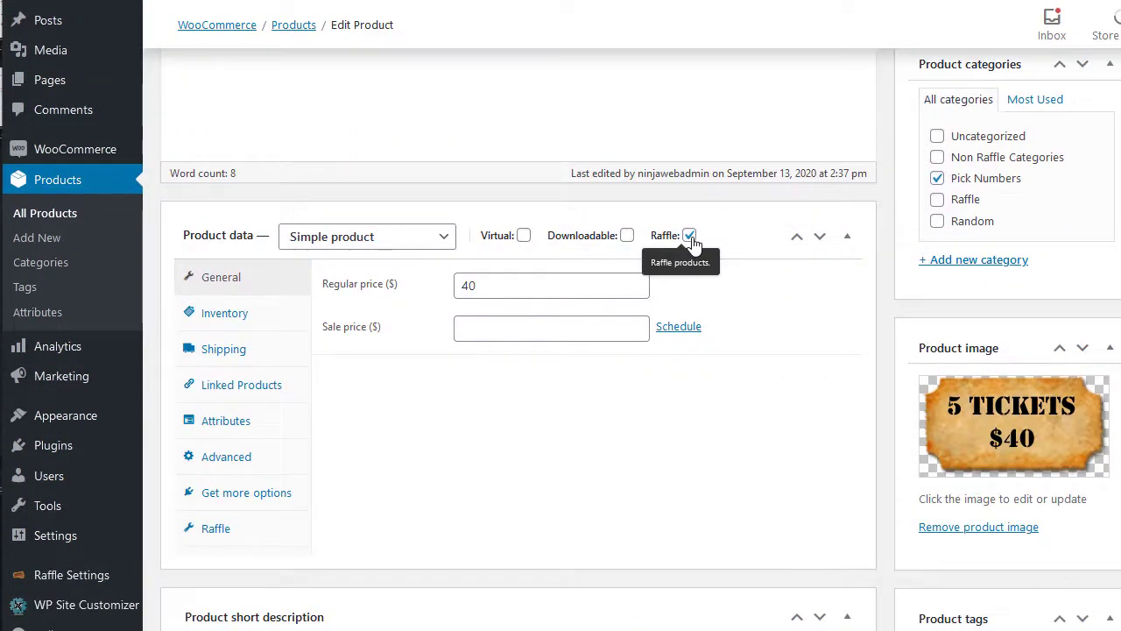
left_click(216, 529)
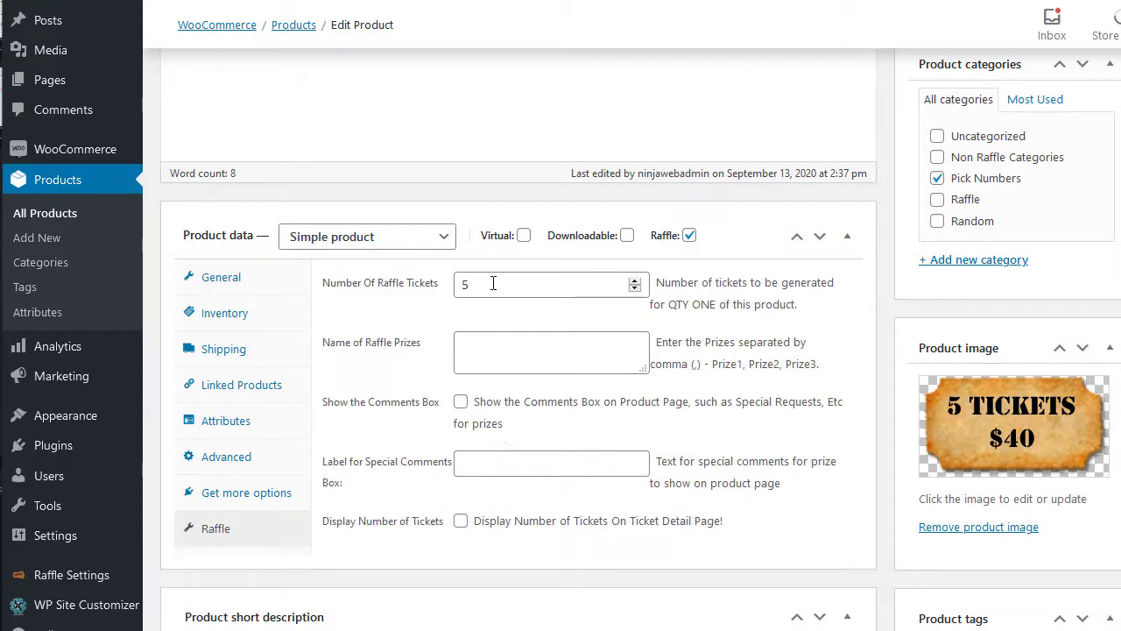
scroll(869, 481, "up", 5)
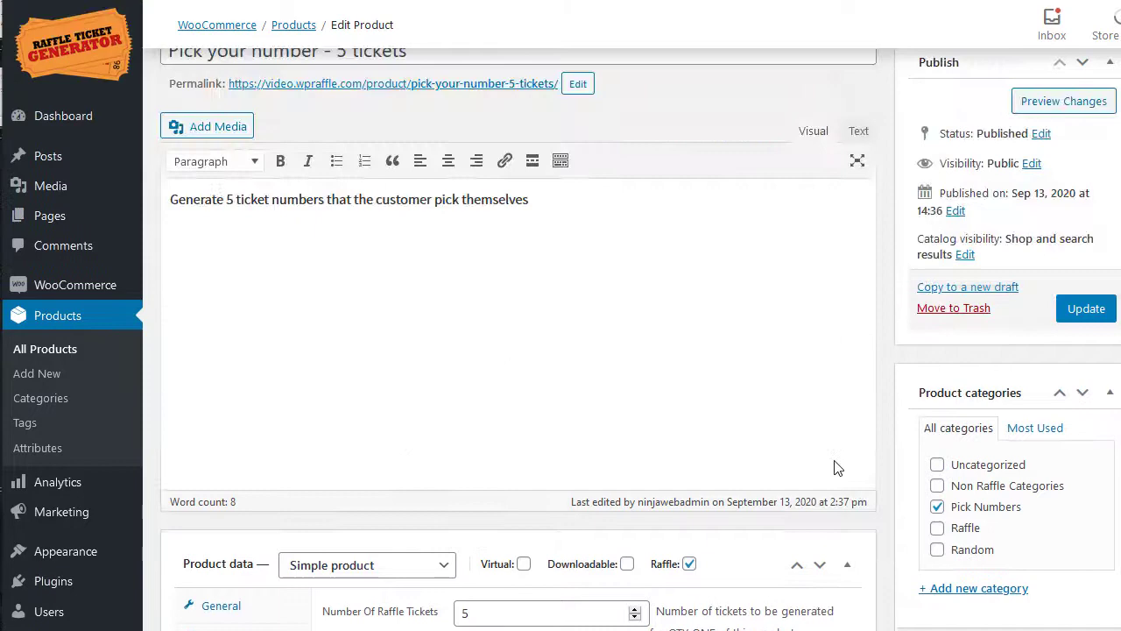
left_click(1086, 406)
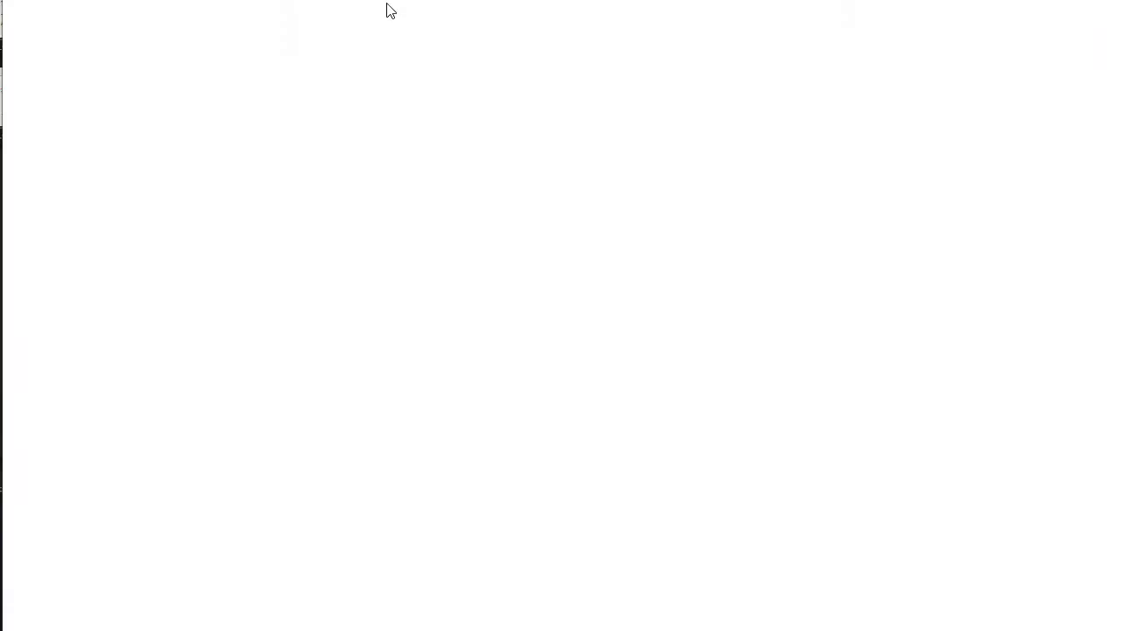
On the product's storefront page, try to enter the raffle without picking a ticket number, and dismiss the alert.
mouse_move(390, 4)
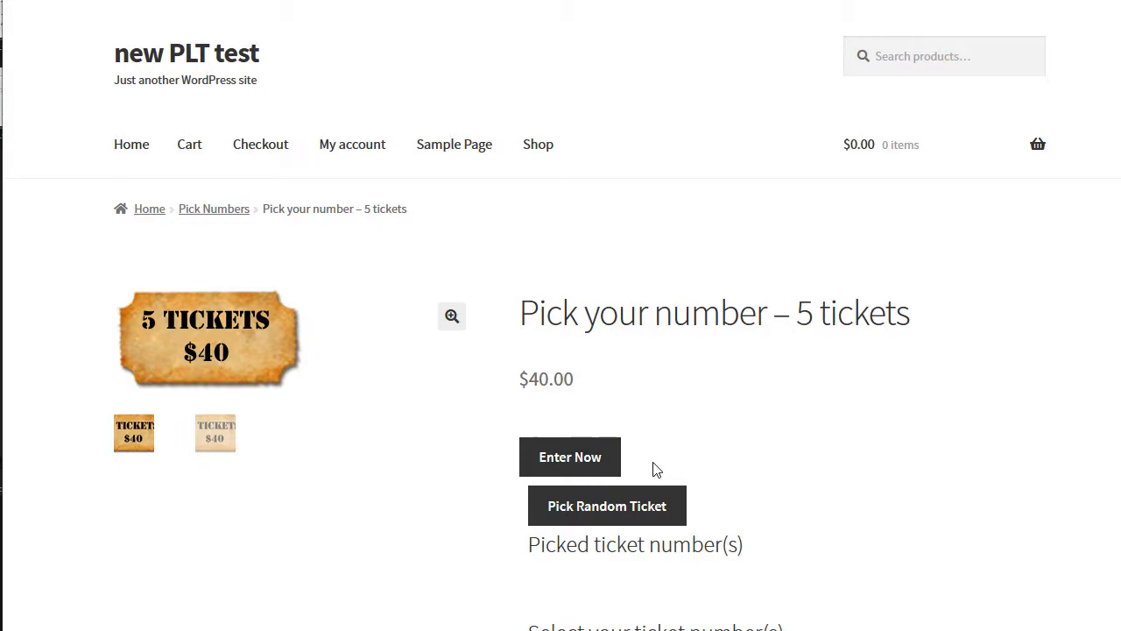
scroll(656, 468, "down", 2)
left_click(552, 304)
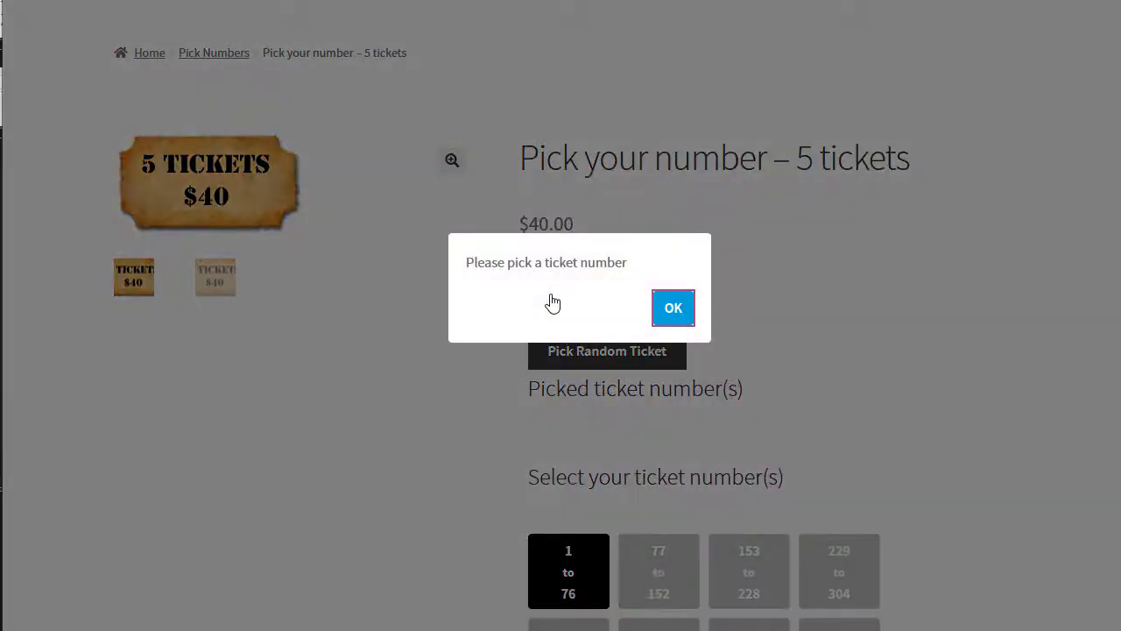
left_click(672, 311)
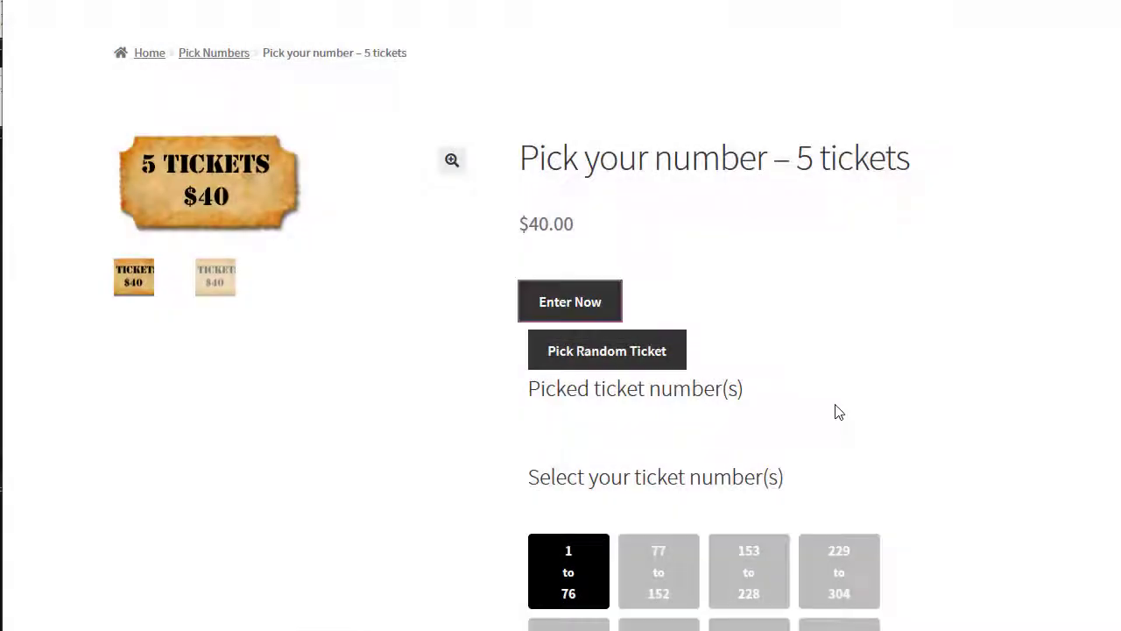
From the 457 to 532 ticket range, pick ticket numbers 471, 475, 485, 477 and 526.
scroll(418, 396, "down", 4)
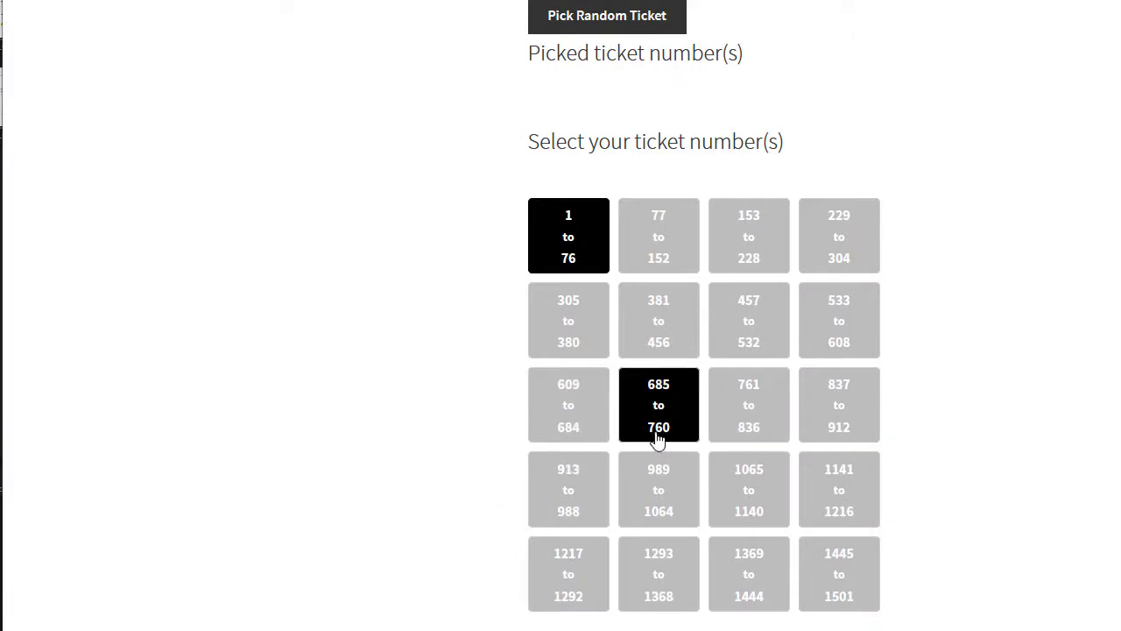
left_click(741, 317)
scroll(814, 388, "down", 2)
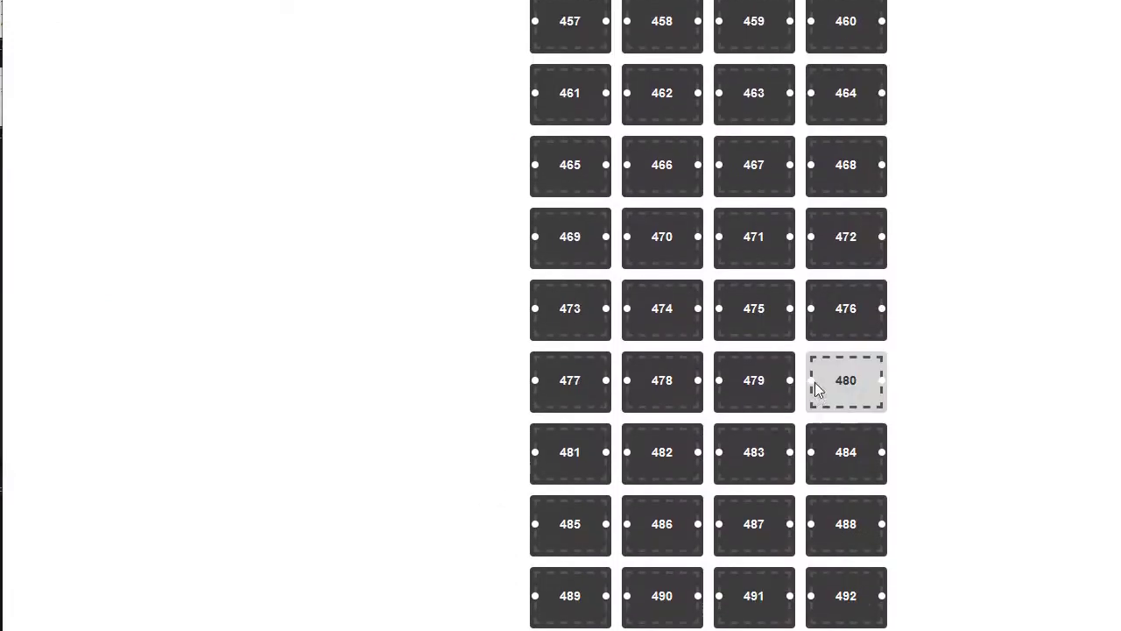
left_click(761, 252)
left_click(761, 313)
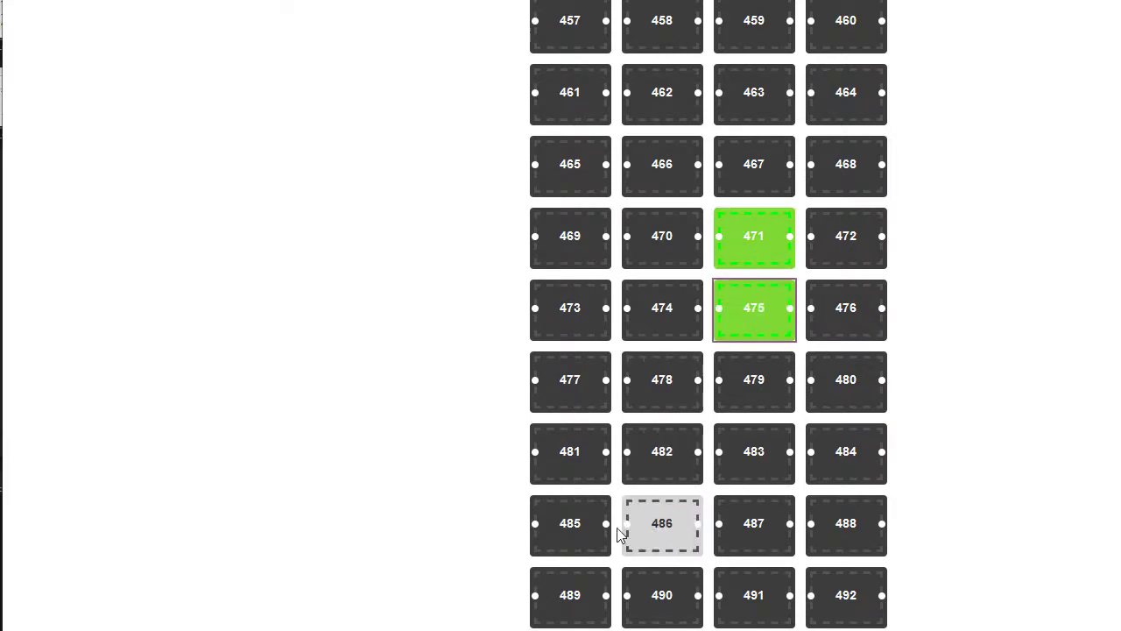
left_click(590, 533)
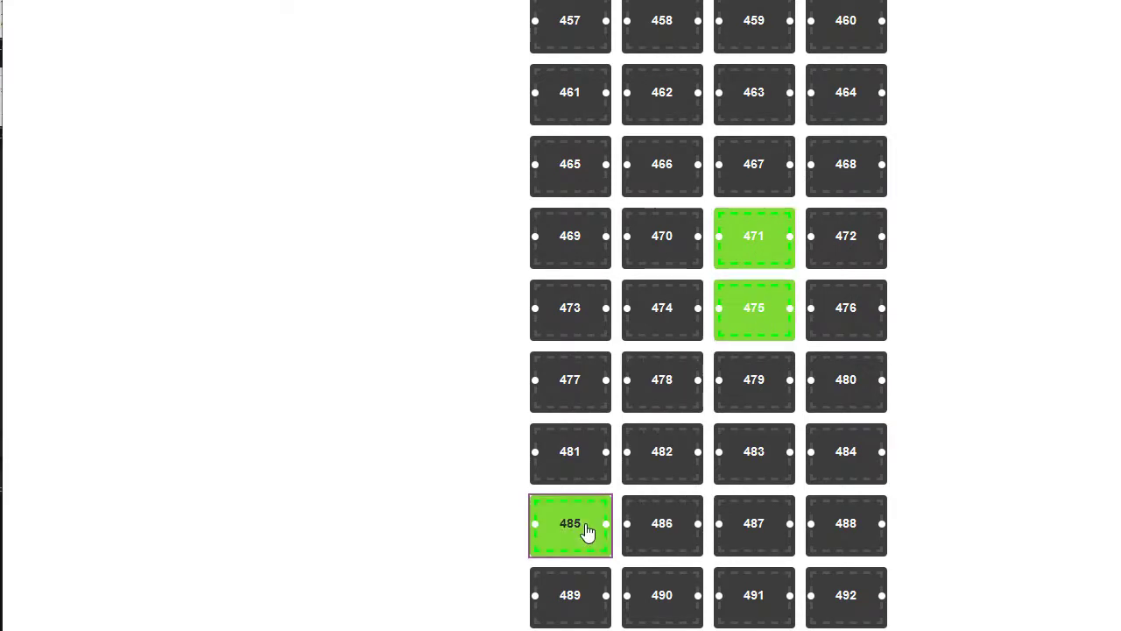
left_click(551, 393)
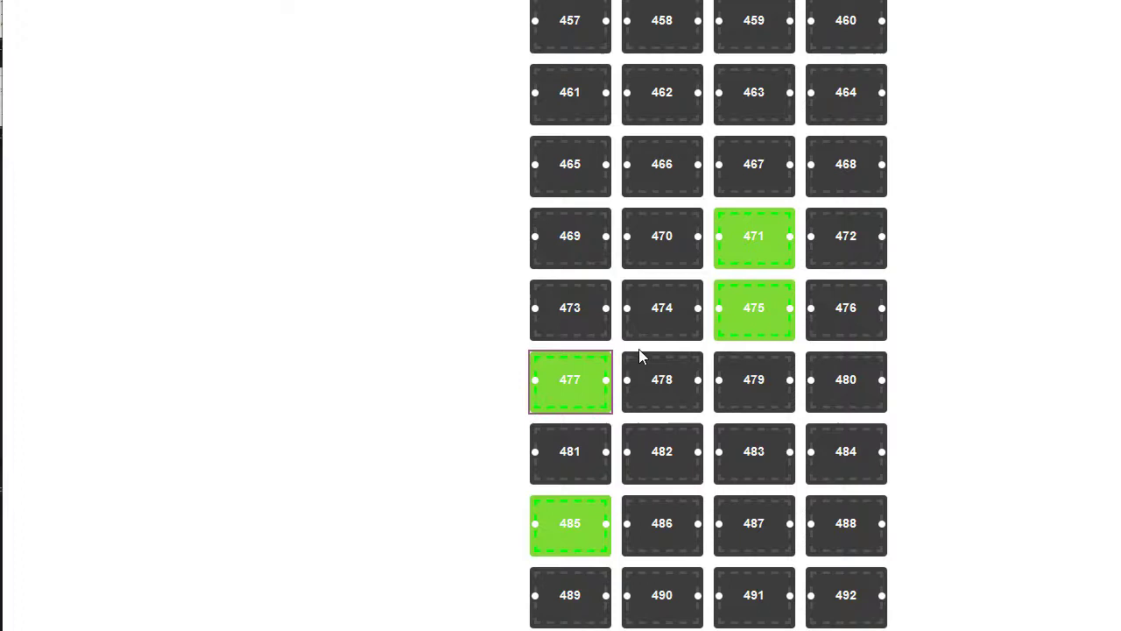
scroll(638, 349, "up", 4)
scroll(639, 356, "down", 13)
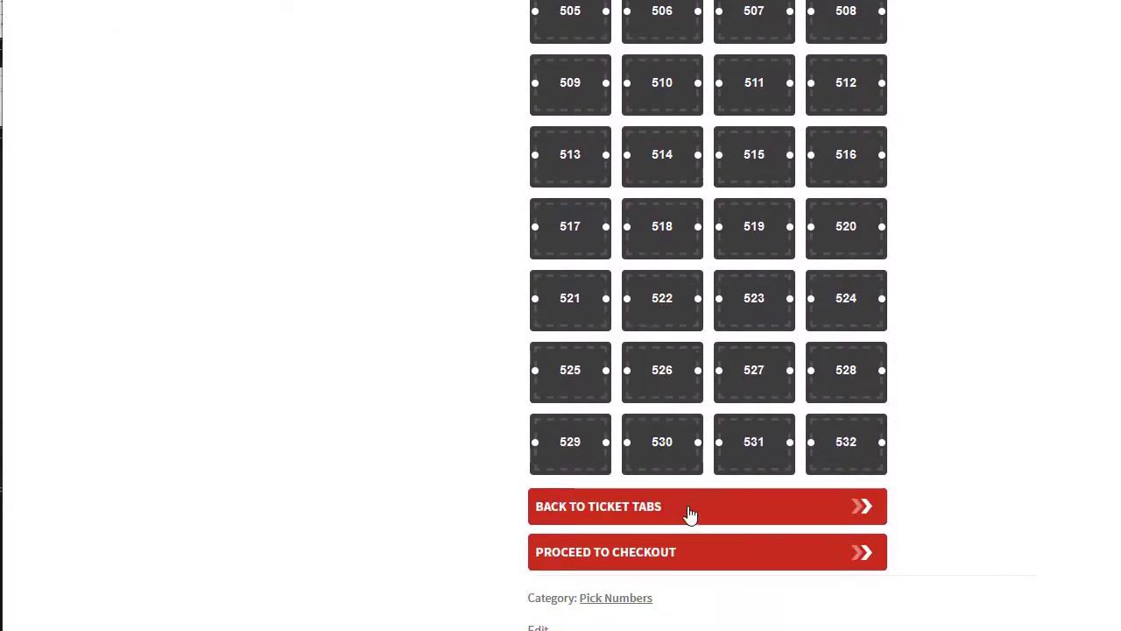
left_click(658, 384)
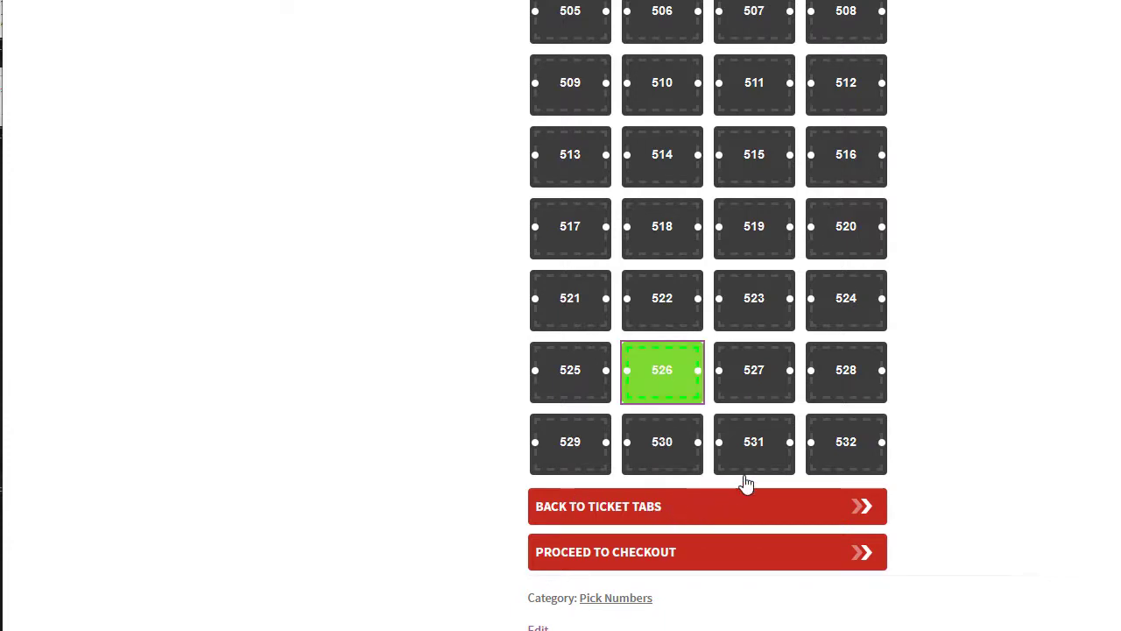
Review the picked ticket numbers and enter the raffle with them so the product is added to the cart.
scroll(942, 414, "up", 12)
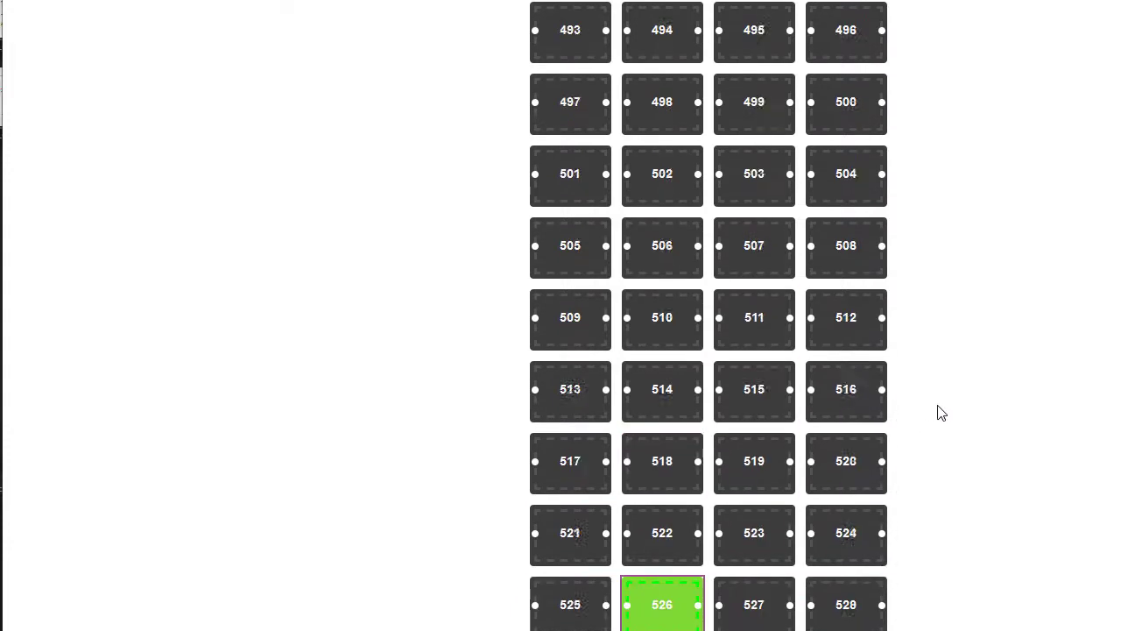
scroll(942, 413, "up", 2)
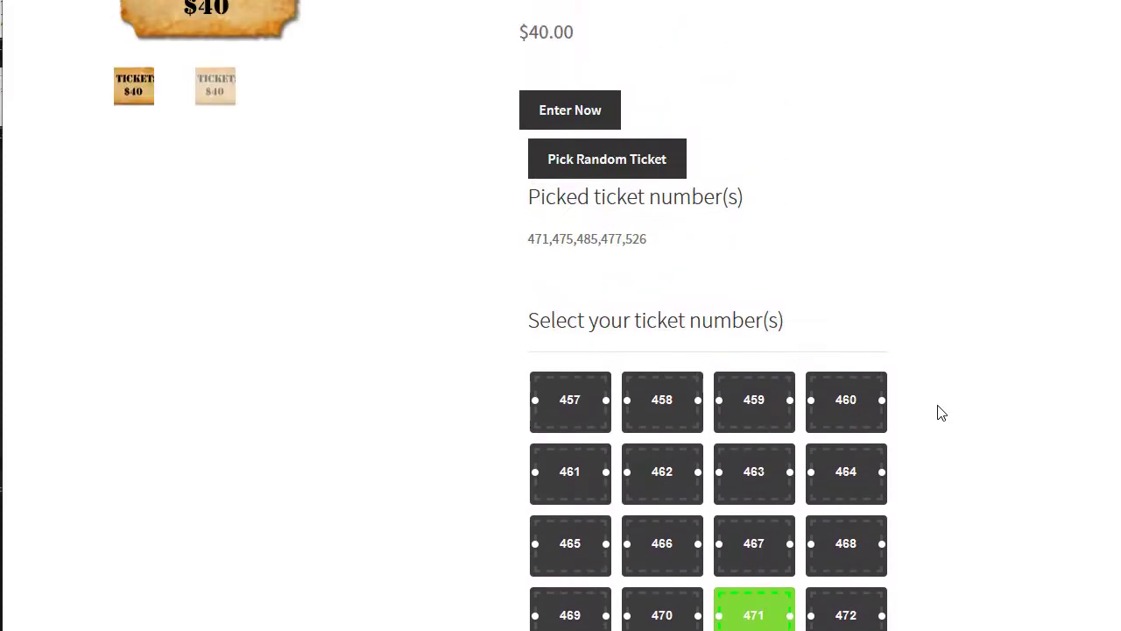
scroll(885, 296, "up", 6)
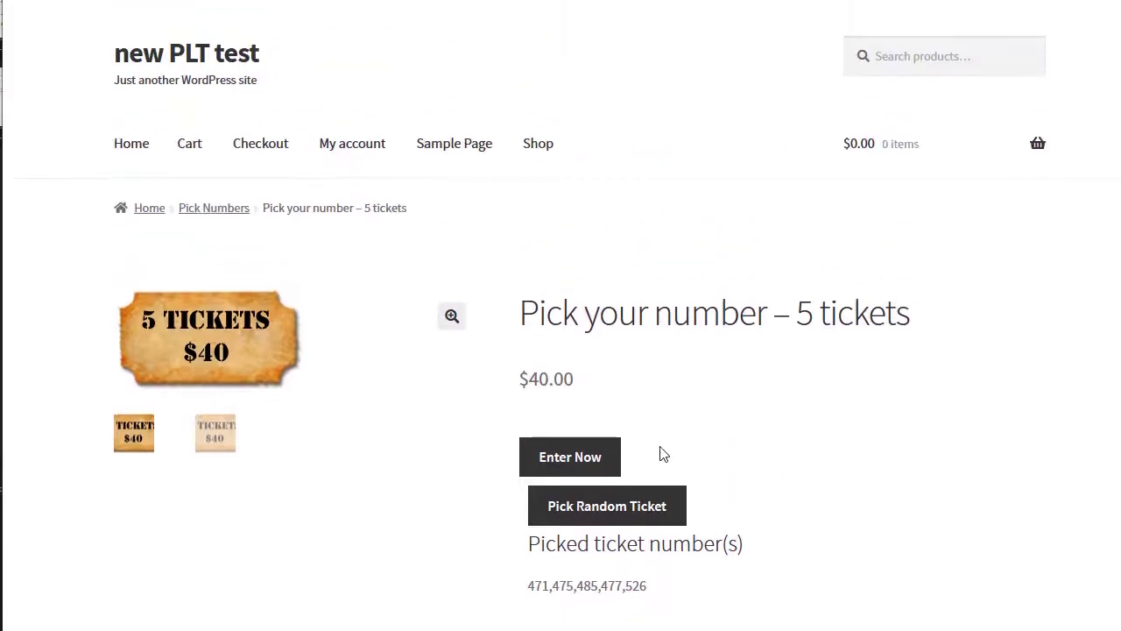
left_click(565, 462)
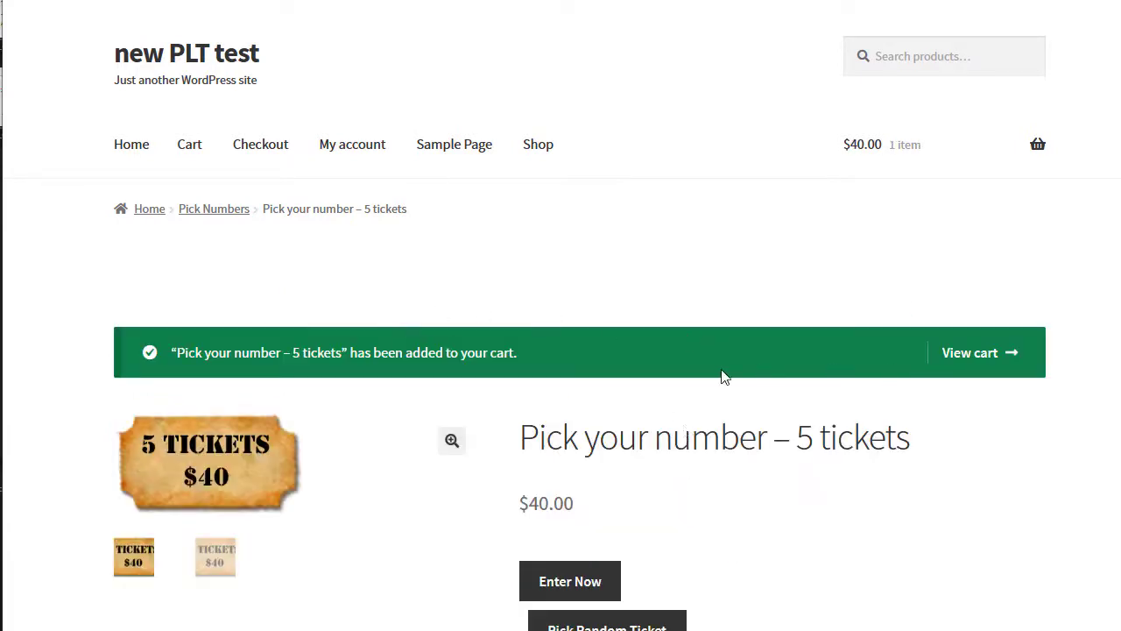
Check out the cart containing "Pick your number – 5 tickets" with the prefilled billing details and cash on delivery, and place the order.
left_click(968, 354)
scroll(516, 311, "down", 5)
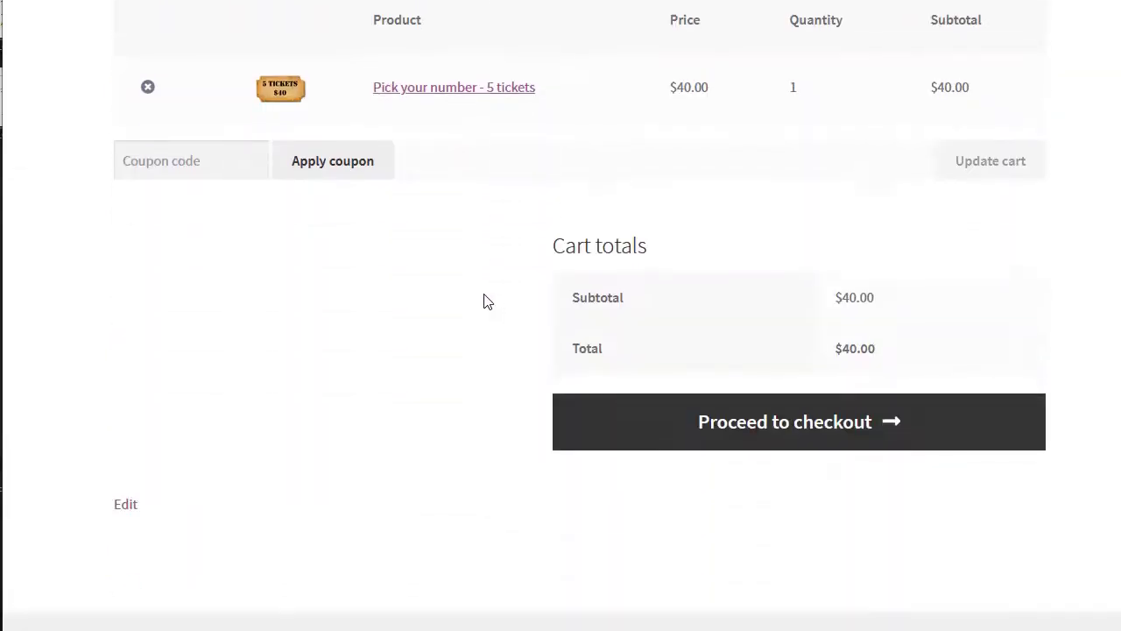
left_click(764, 396)
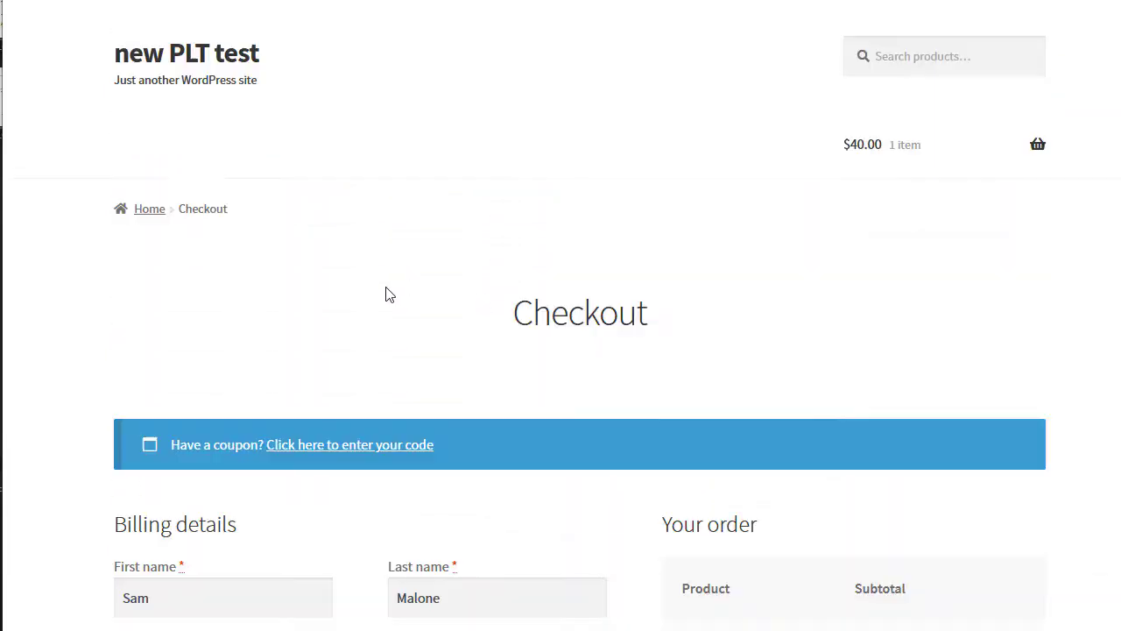
scroll(333, 282, "down", 3)
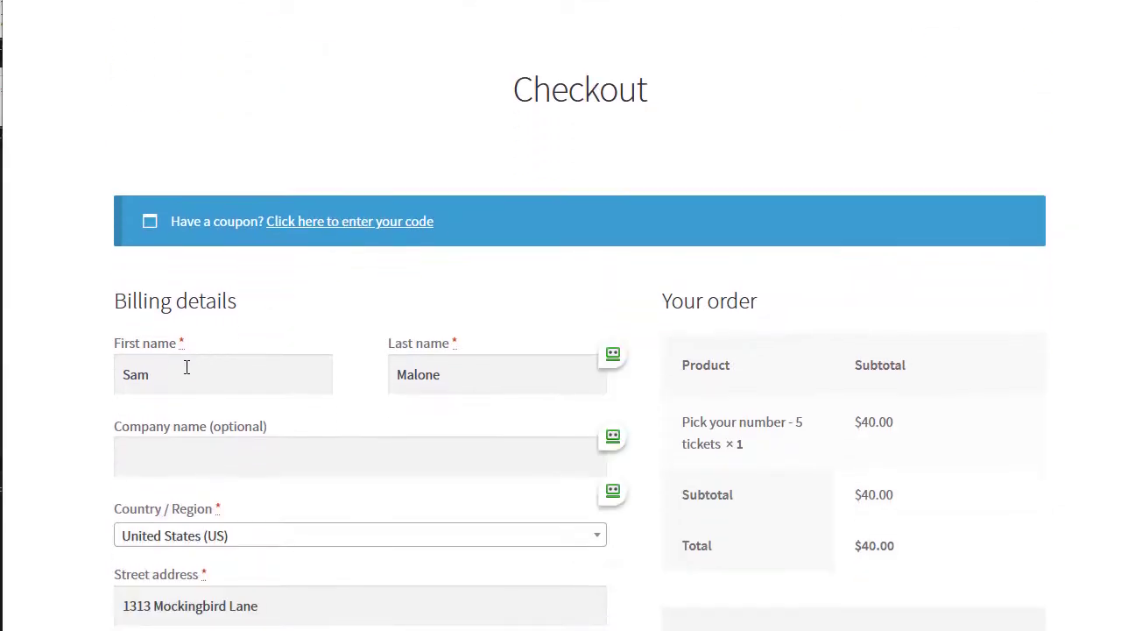
scroll(351, 298, "down", 6)
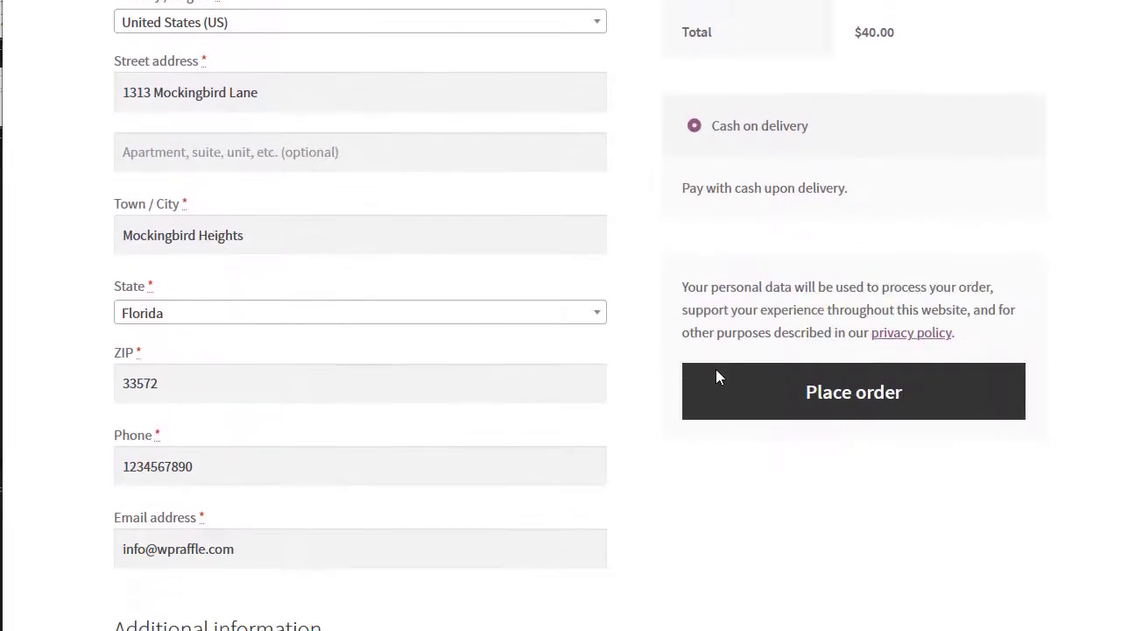
left_click(851, 396)
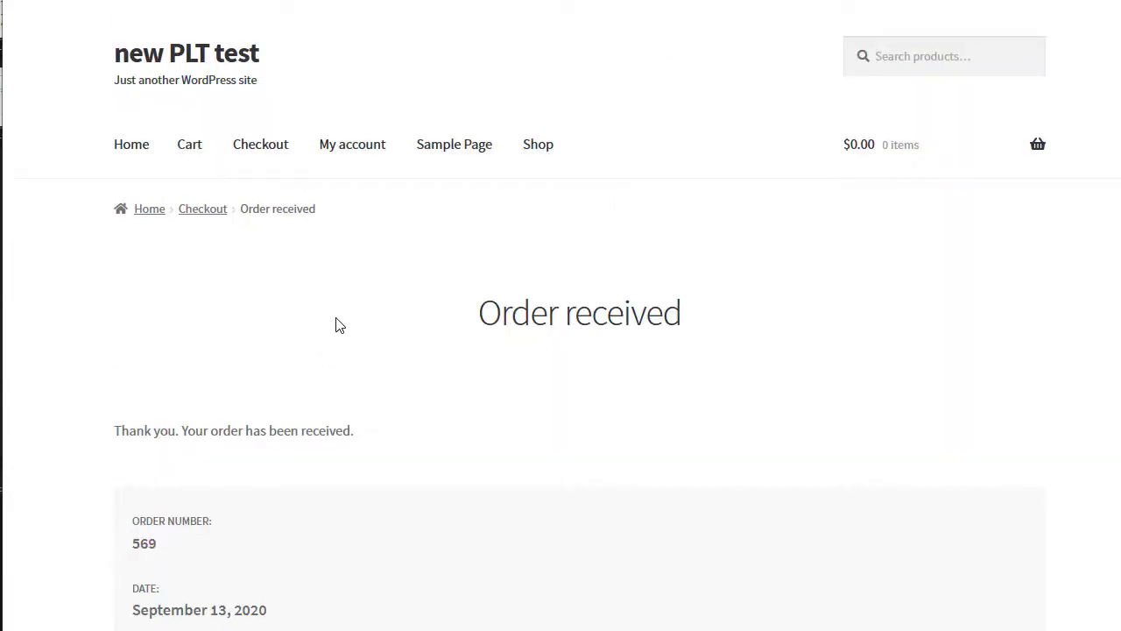
Review the order confirmation, checking the ticket numbers in the order details and the generated raffle ticket images.
scroll(340, 325, "down", 6)
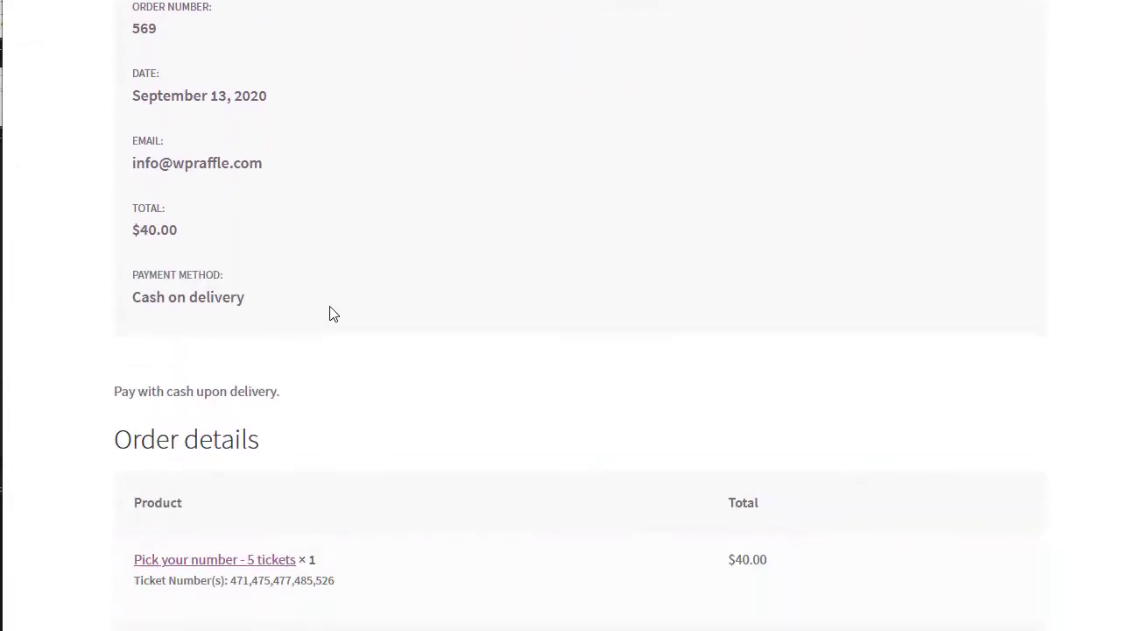
scroll(333, 314, "down", 4)
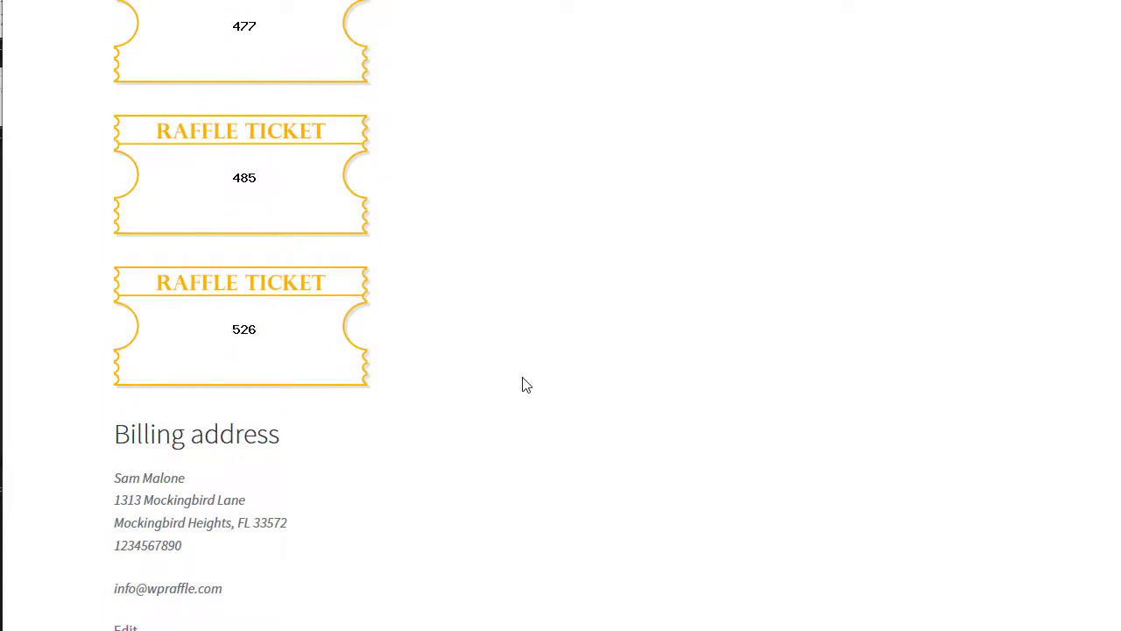
scroll(525, 386, "up", 10)
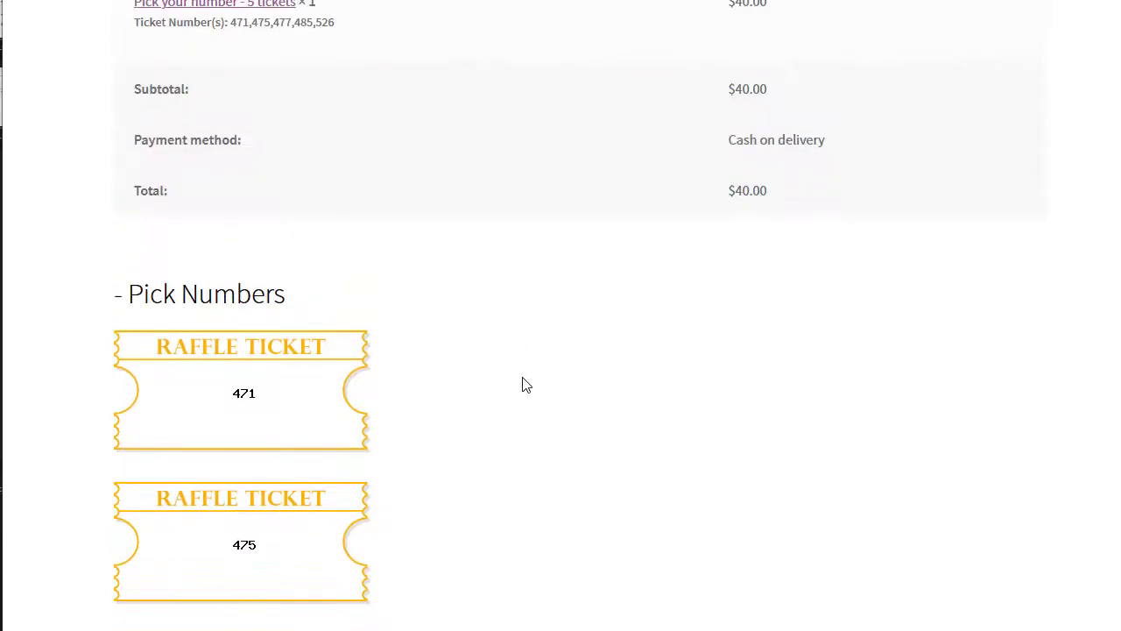
scroll(525, 385, "up", 4)
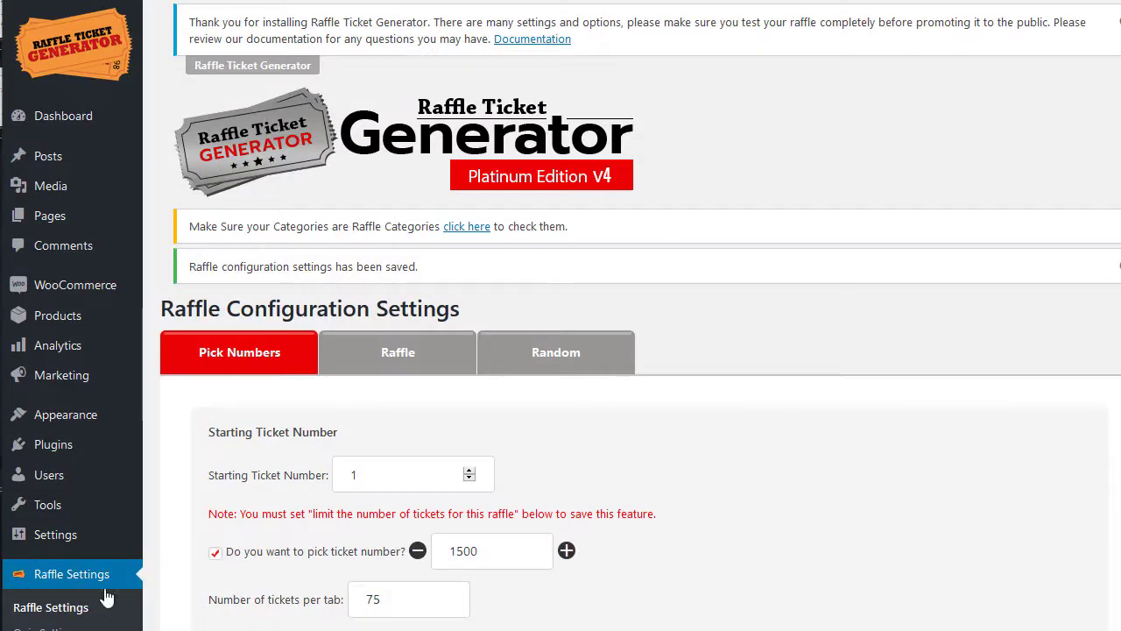
In the raffle's Display Settings, examine the countdown and ticket display options, timer texts, raffle-over text and order email heading.
mouse_move(391, 10)
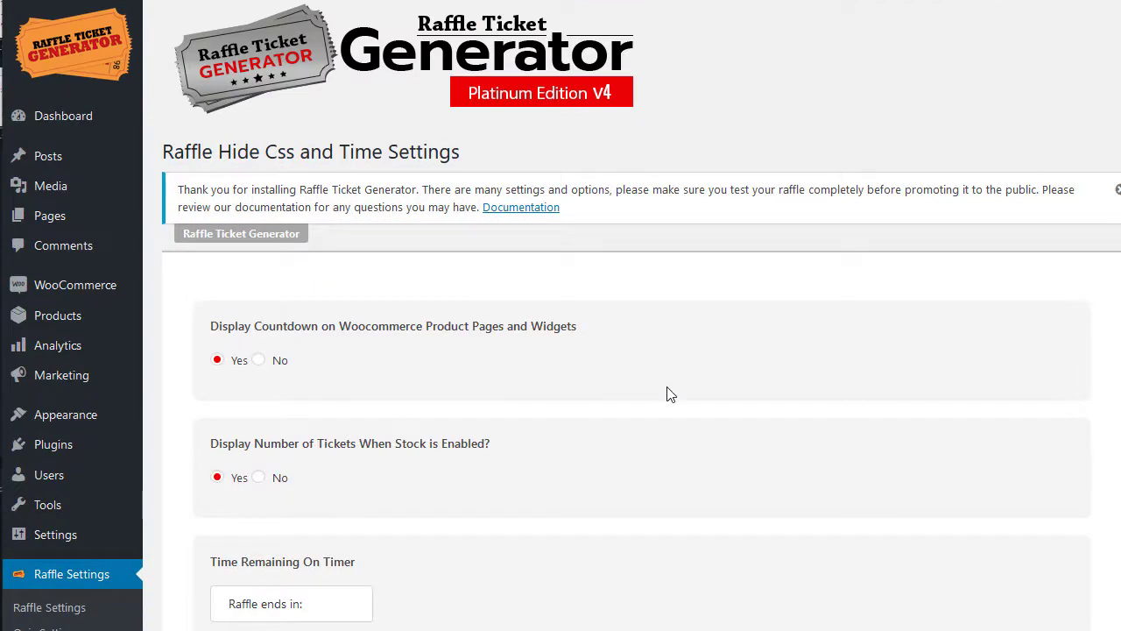
scroll(649, 371, "down", 1)
scroll(650, 371, "down", 2)
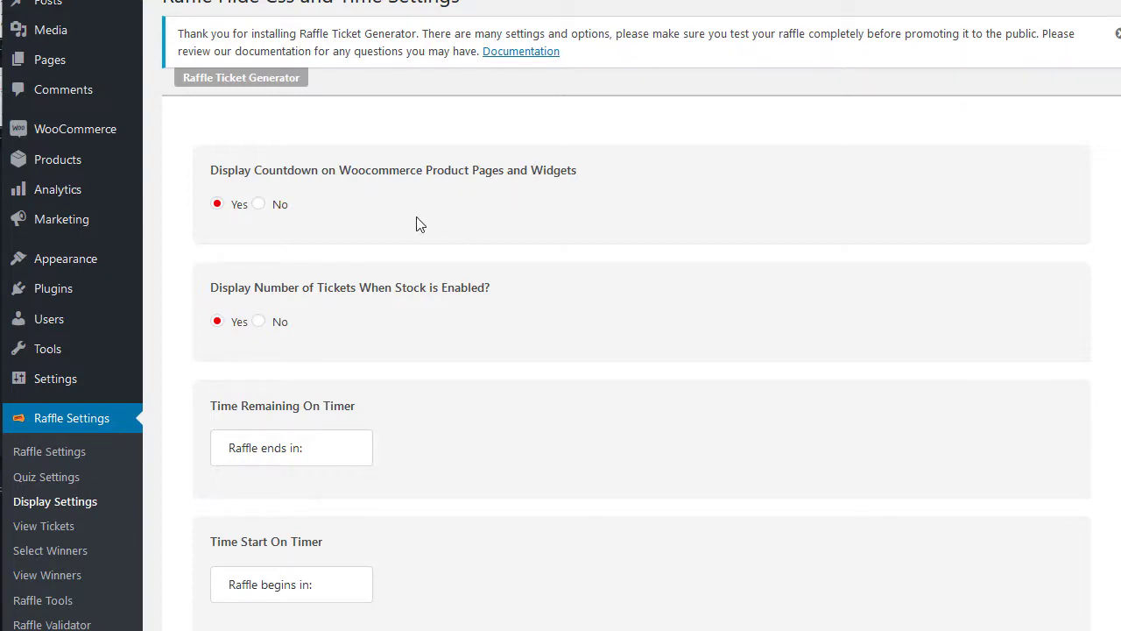
scroll(394, 231, "down", 3)
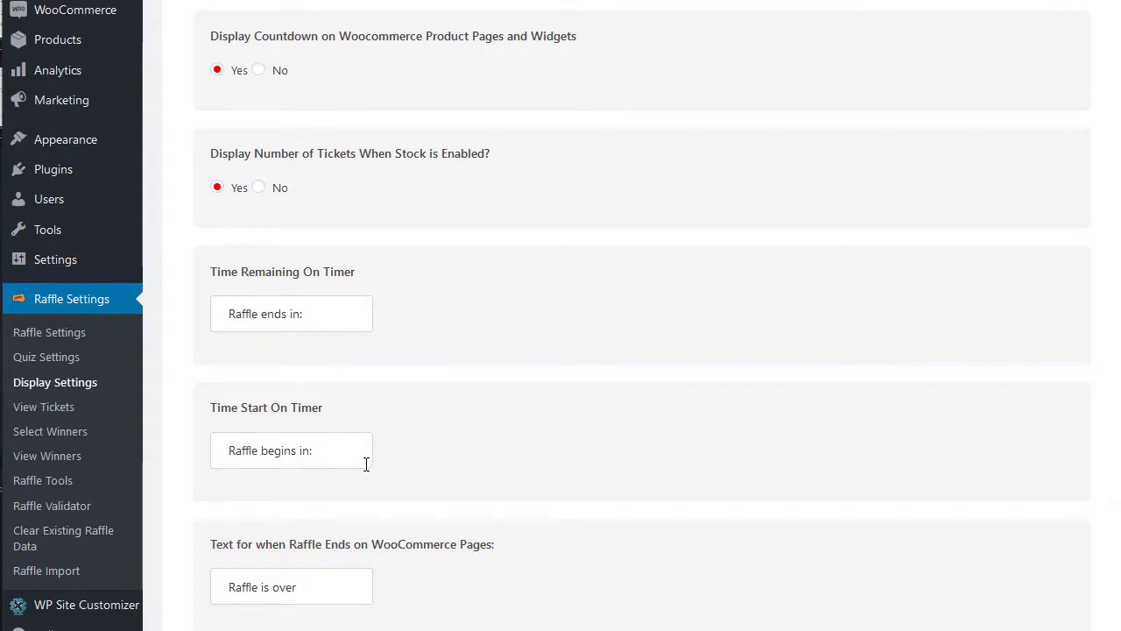
scroll(508, 453, "down", 3)
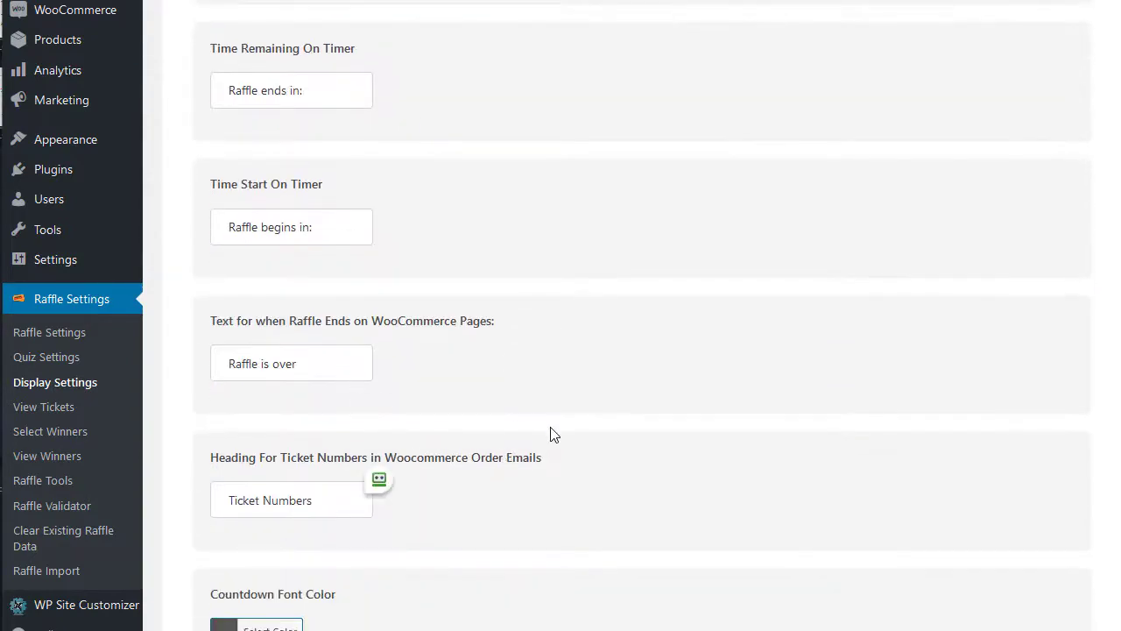
scroll(556, 433, "down", 2)
scroll(562, 433, "down", 1)
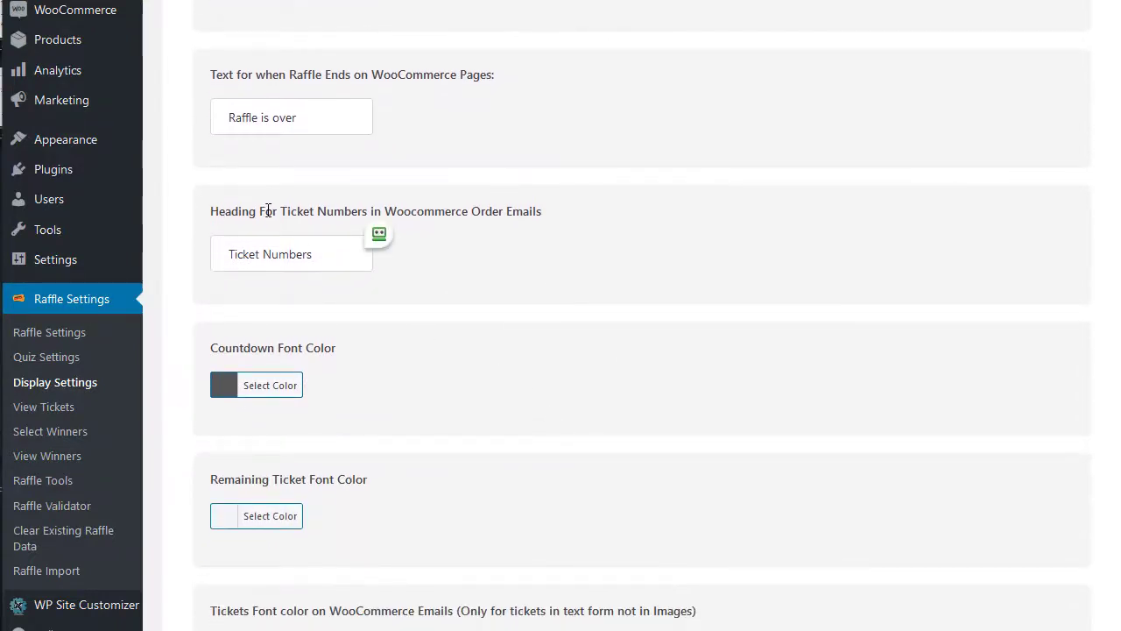
left_click(318, 254)
Examine the font colors, progress bar option, countdown format and add-to-cart button texts in the Display Settings.
scroll(486, 388, "down", 3)
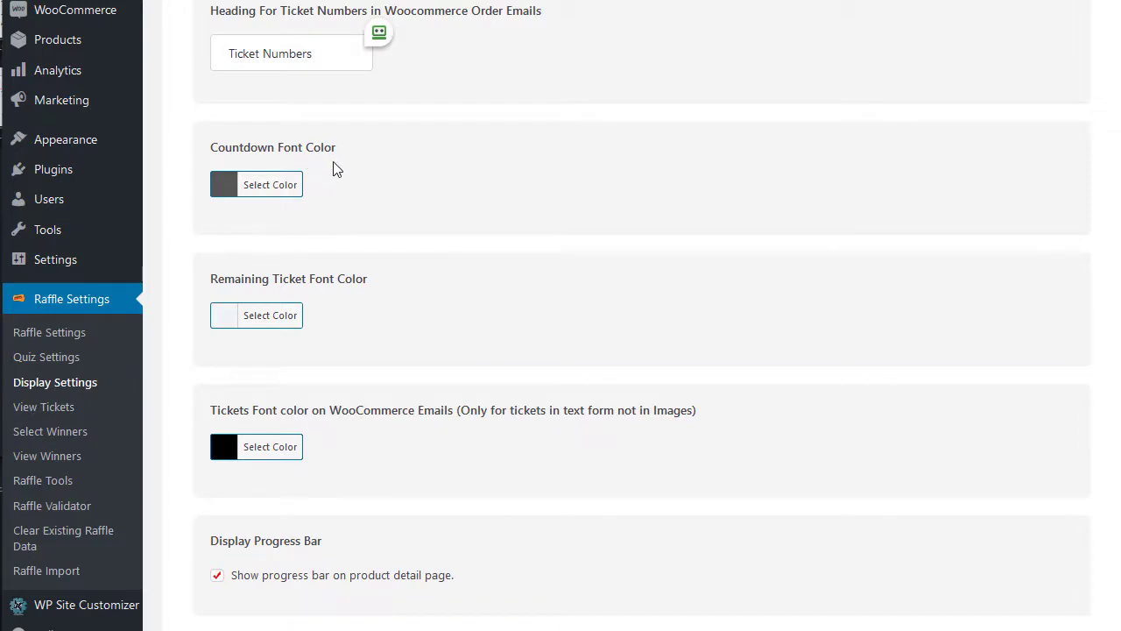
scroll(497, 309, "down", 1)
scroll(495, 311, "down", 3)
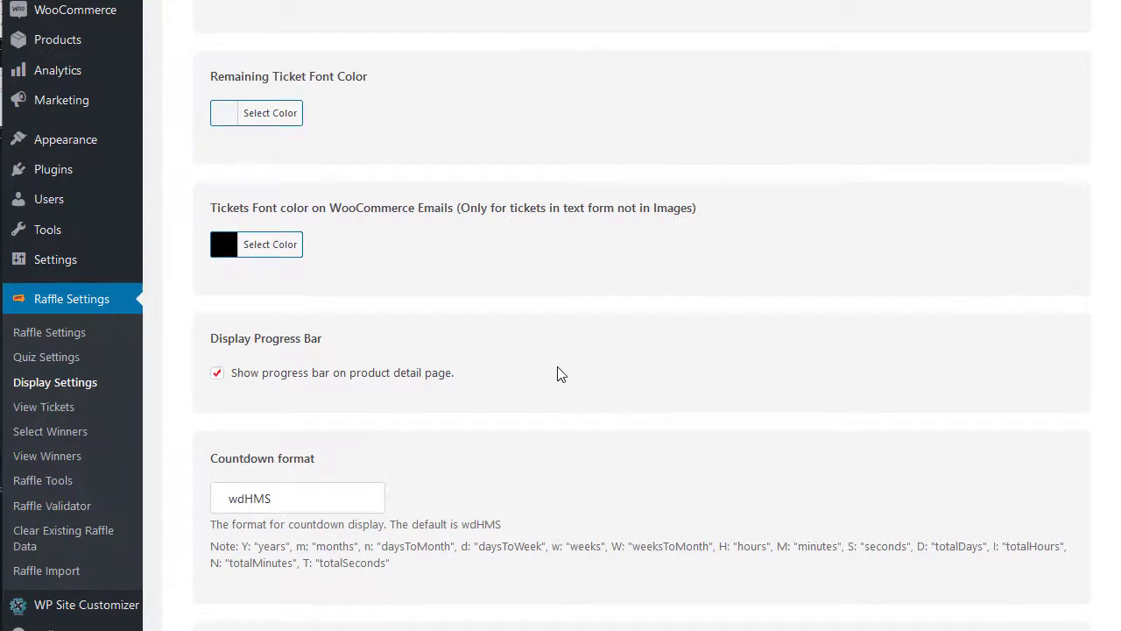
scroll(394, 350, "down", 2)
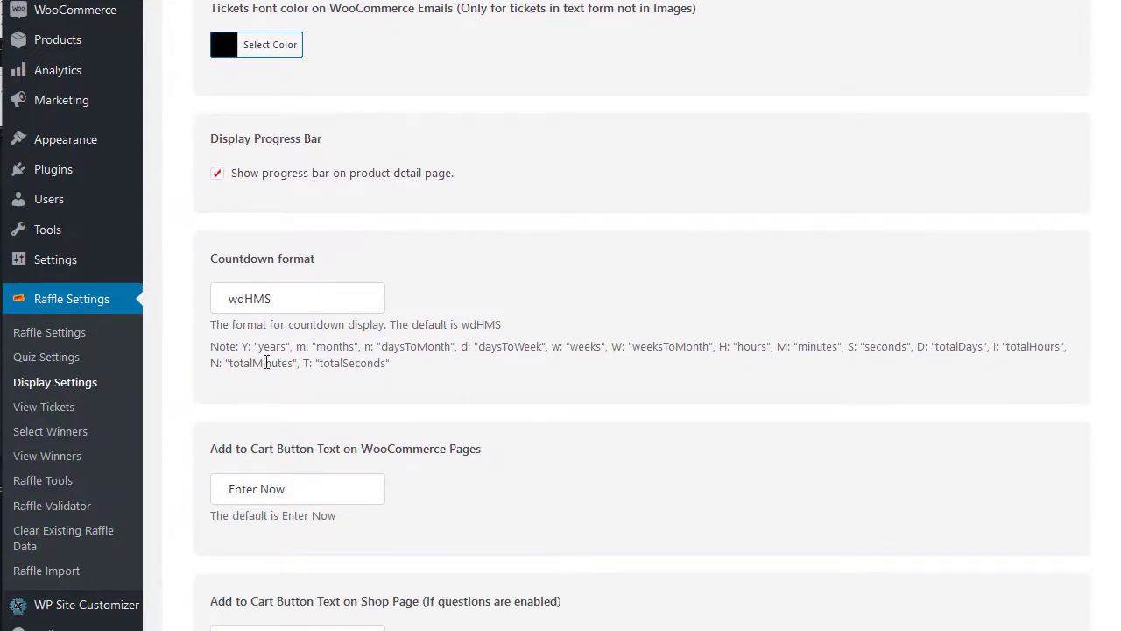
scroll(563, 486, "down", 2)
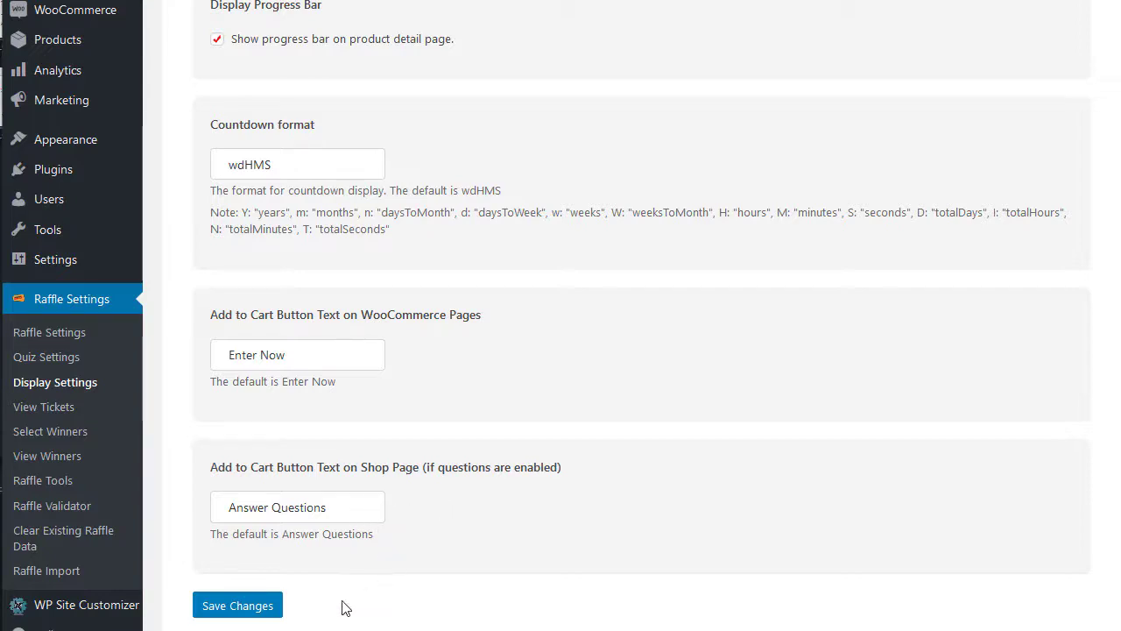
scroll(743, 471, "up", 20)
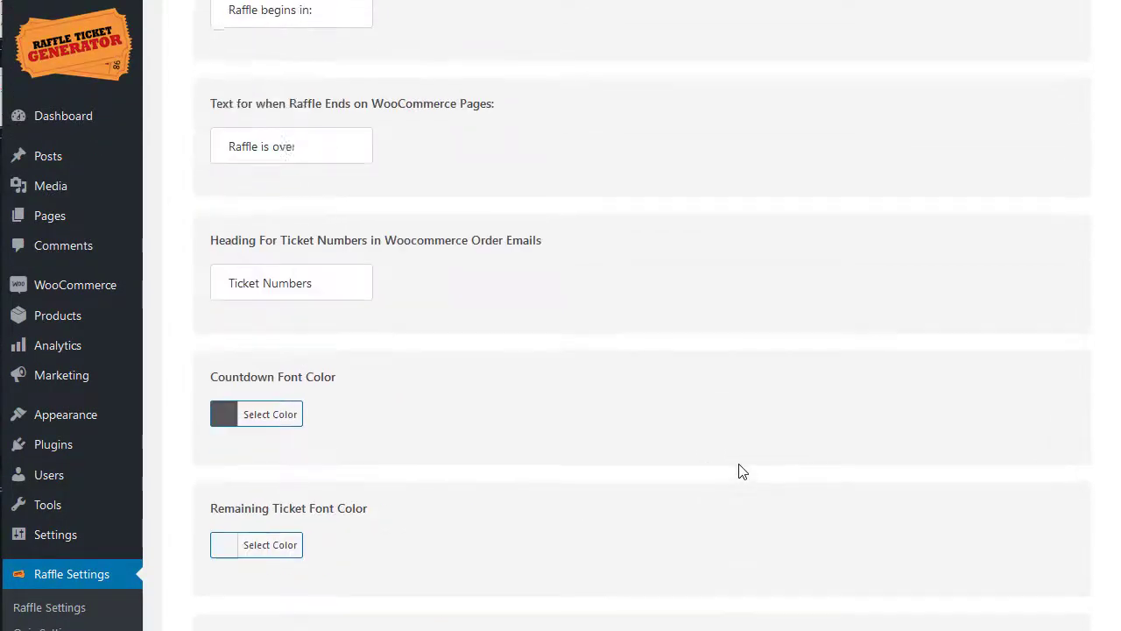